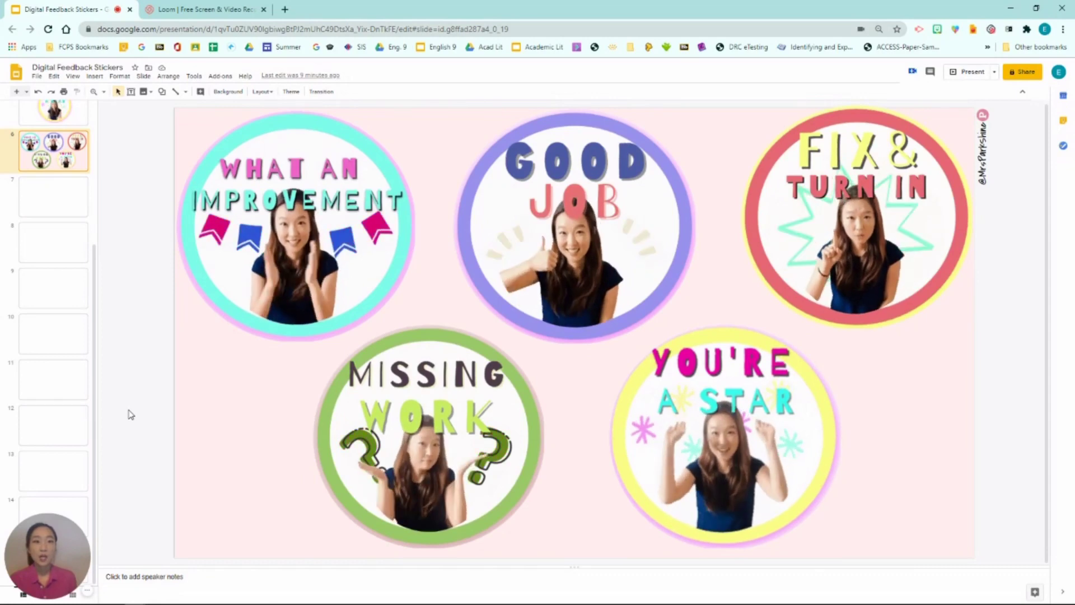
Select slide 5 in the filmstrip to display the YOU'RE A STAR sticker.
left_click(69, 118)
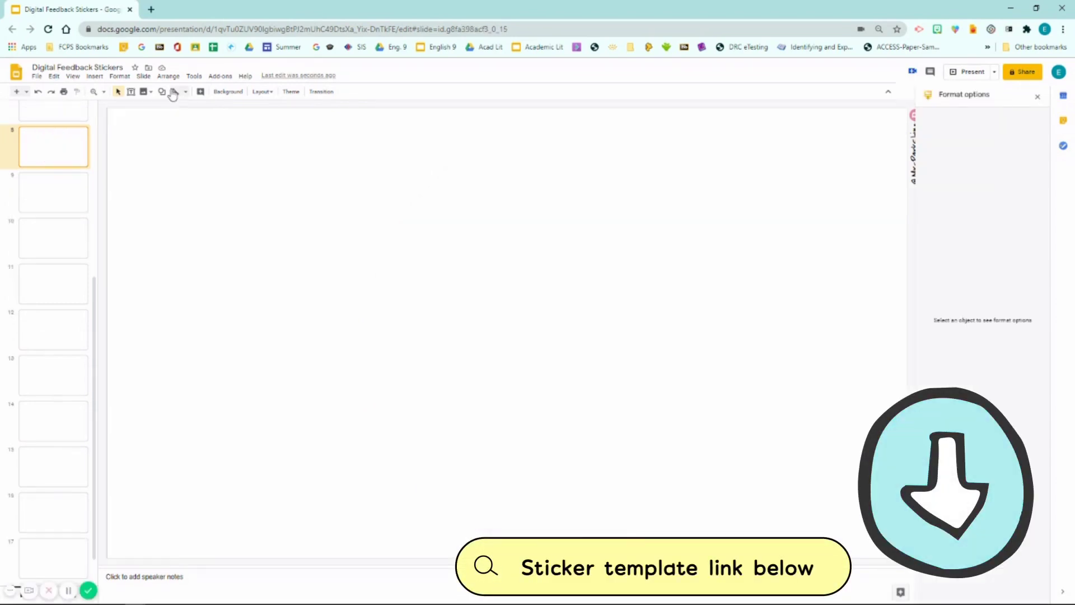
Draw a large outer circle and fill it with a custom blue.
left_click(162, 91)
left_click(392, 105)
left_click_drag(281, 127, 520, 367)
left_click_drag(546, 317, 720, 544)
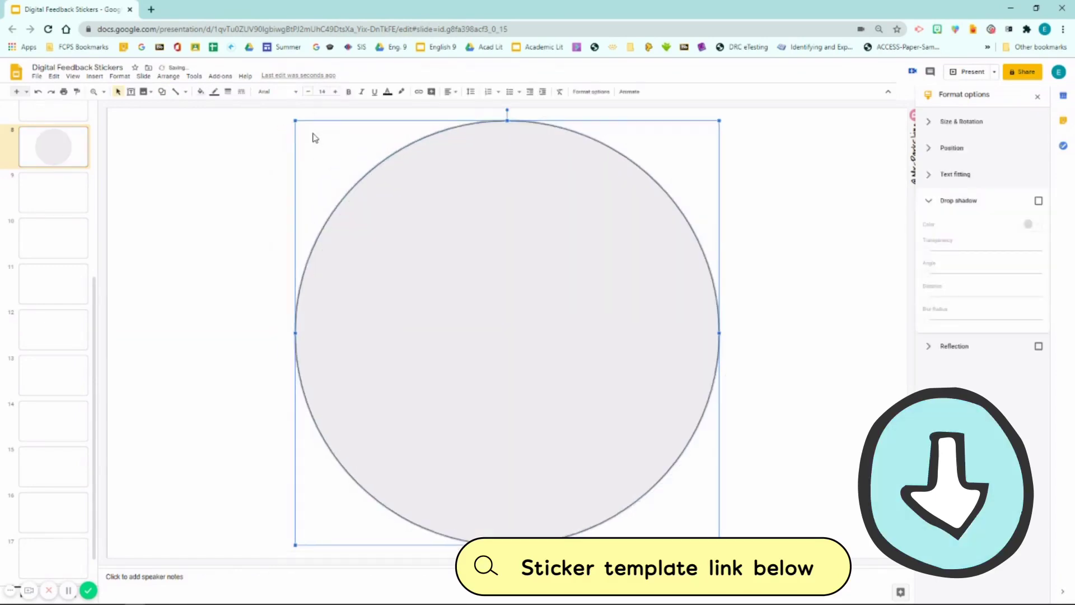
left_click(200, 92)
left_click(233, 373)
left_click(554, 360)
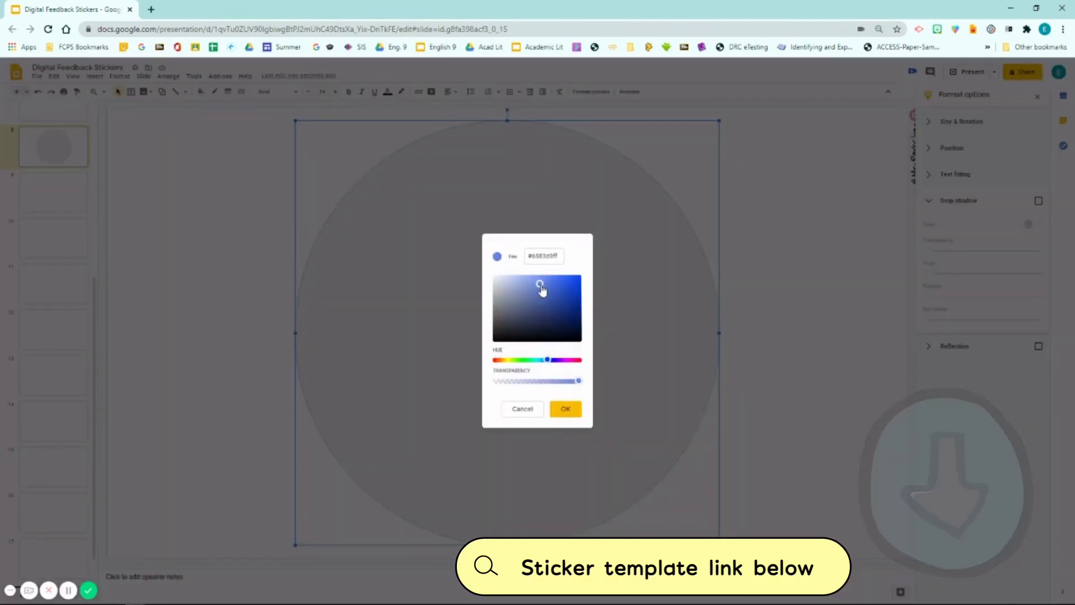
left_click(566, 408)
Draw a smaller white circle centred inside the blue one to form a ring.
left_click(162, 91)
mouse_move(185, 106)
left_click(386, 112)
left_click_drag(227, 143, 571, 403)
left_click_drag(532, 399, 633, 397)
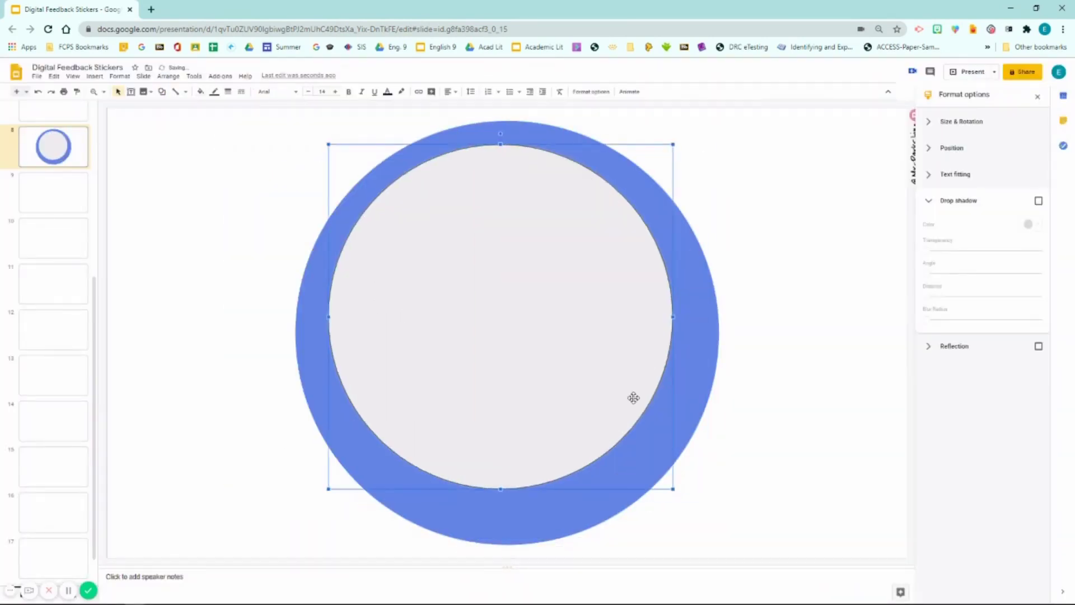
mouse_move(709, 510)
left_mouse_down()
mouse_move(696, 518)
mouse_move(683, 506)
mouse_move(699, 516)
left_mouse_up()
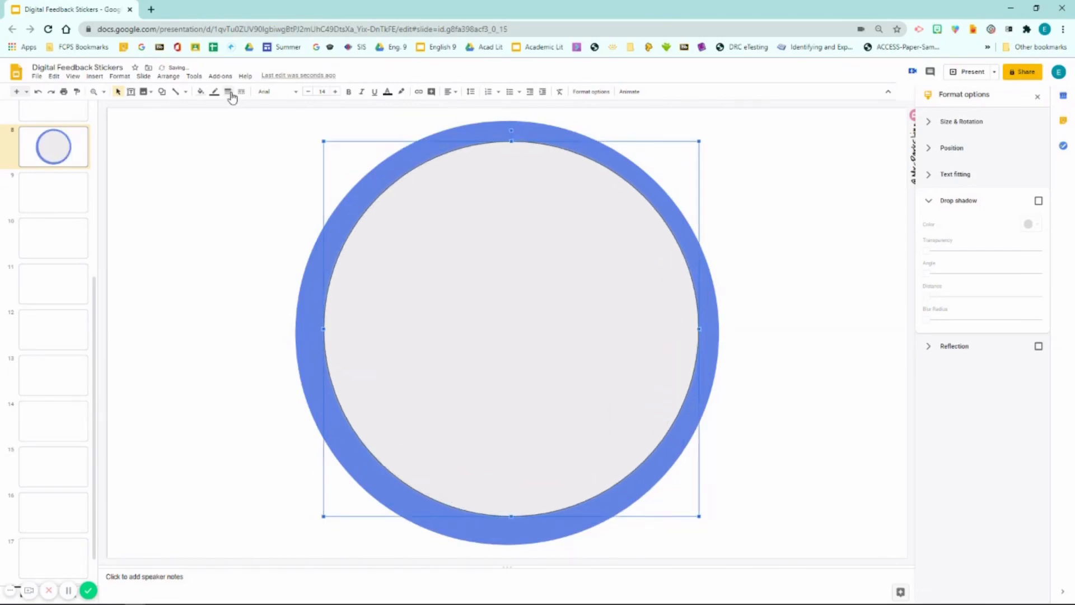
left_click(200, 92)
left_click(332, 144)
left_click_drag(562, 304, 557, 303)
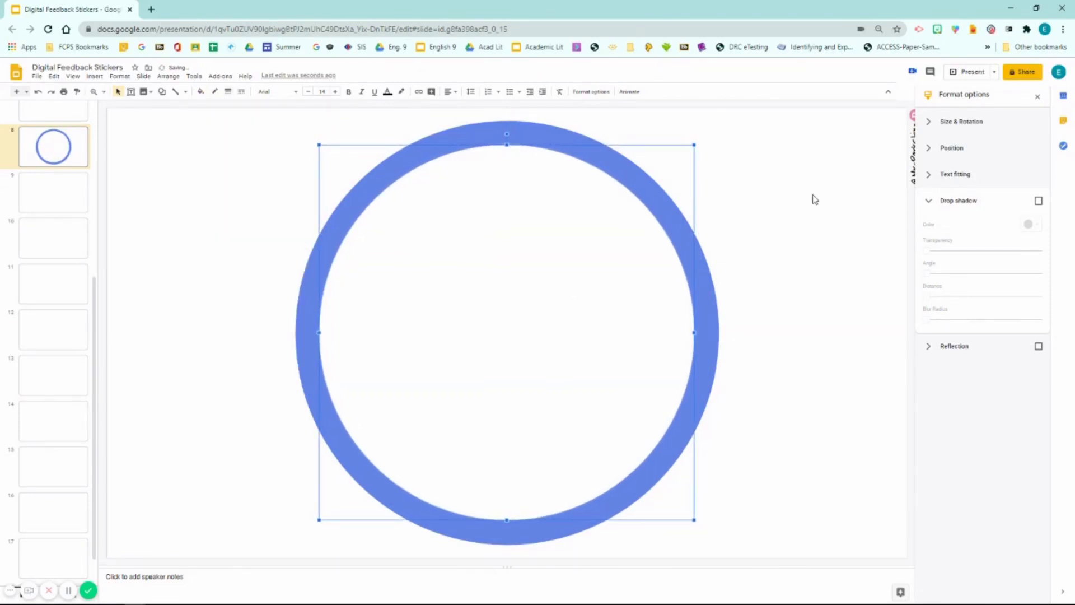
Add a text box across the circle in Bangers font at size 80.
left_click_drag(334, 127, 695, 314)
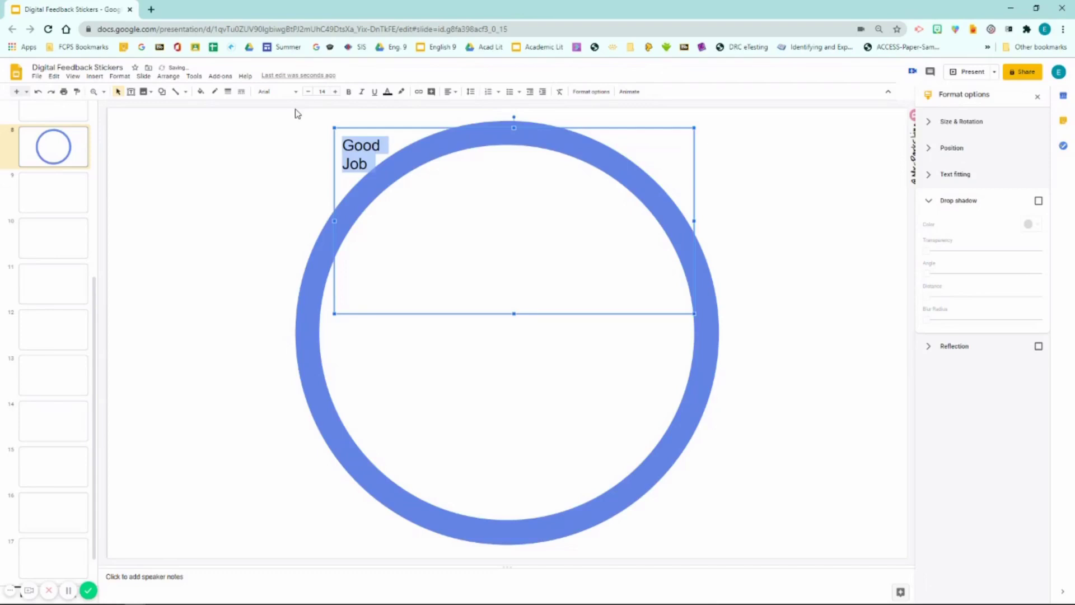
left_click(297, 93)
left_click(308, 259)
left_click(336, 92)
left_click(336, 91)
left_click(336, 92)
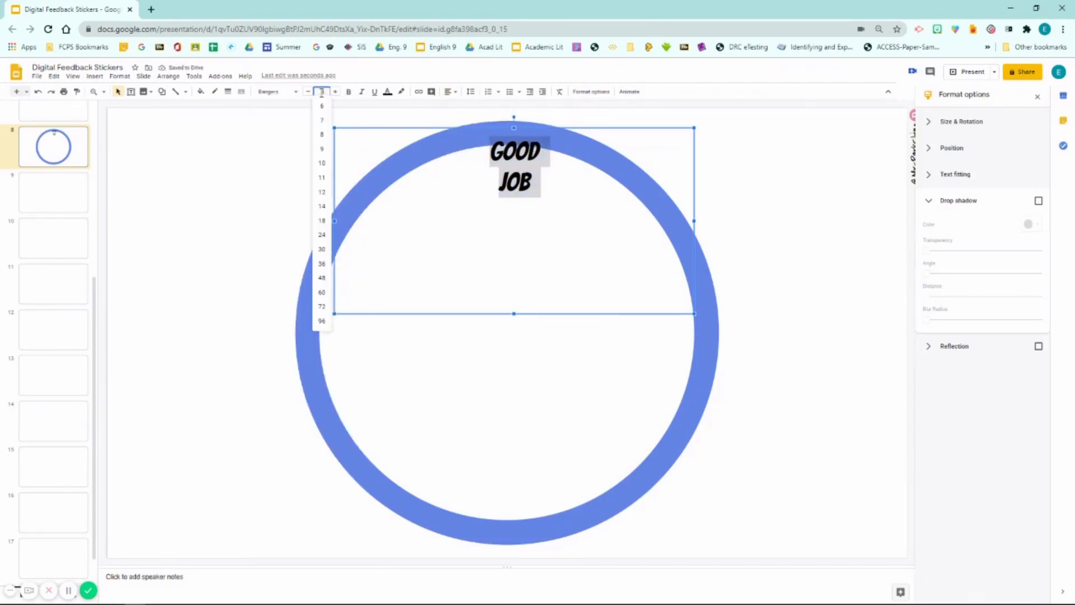
type("80")
key("Return")
Colour the word GOOD salmon pink and the word JOB teal.
left_click(492, 247)
double_click(504, 190)
left_click(388, 92)
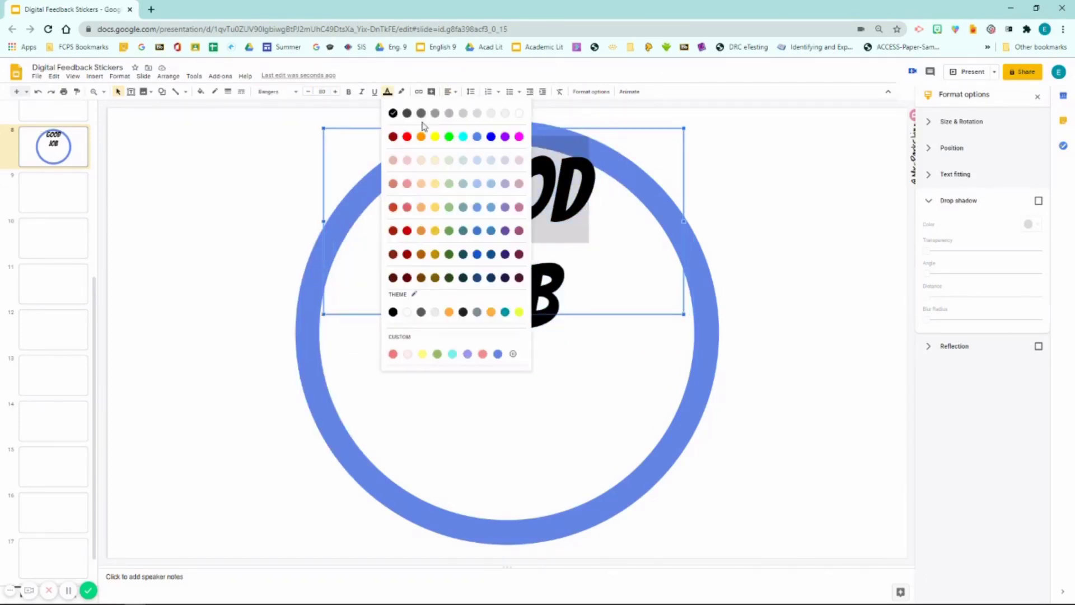
left_click(483, 354)
double_click(520, 296)
left_click(388, 92)
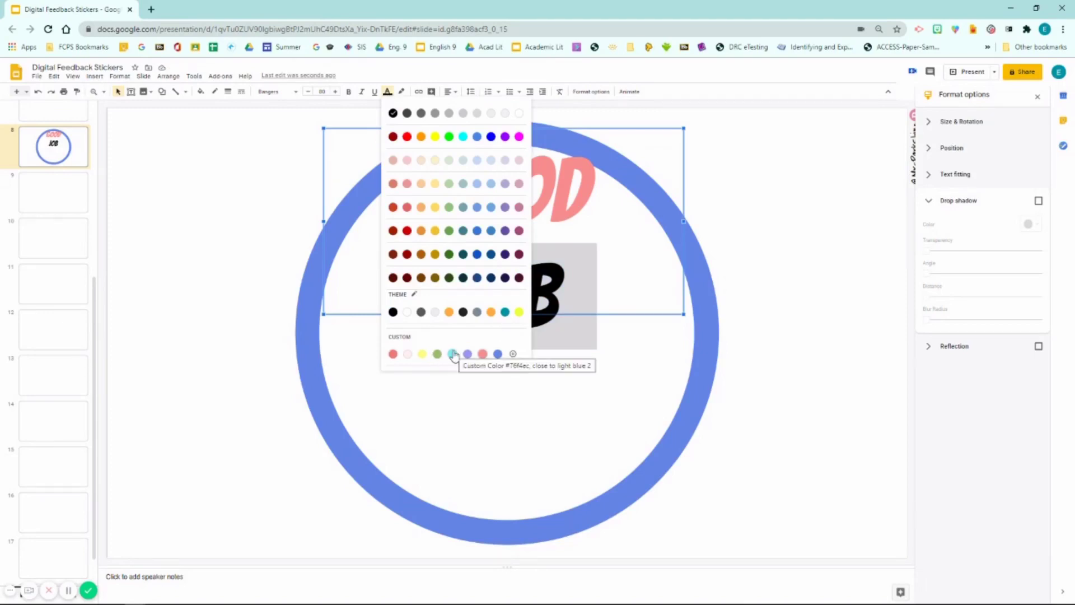
left_click(505, 312)
Give all the lettering a drop shadow in a light colour.
key("ctrl+a")
left_click(1039, 201)
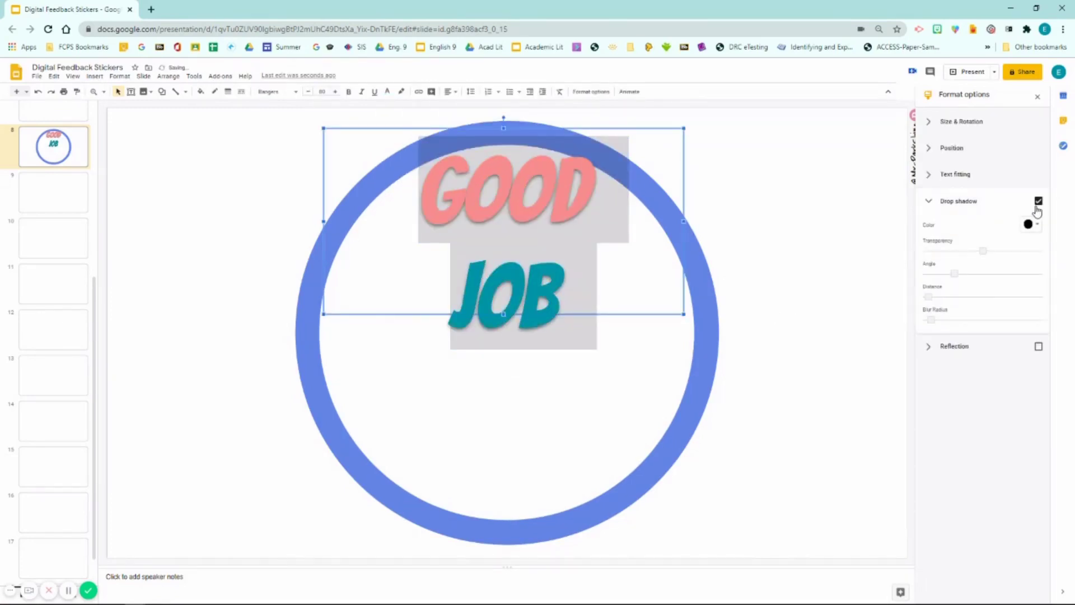
left_click(1028, 224)
left_click(991, 492)
left_click(835, 403)
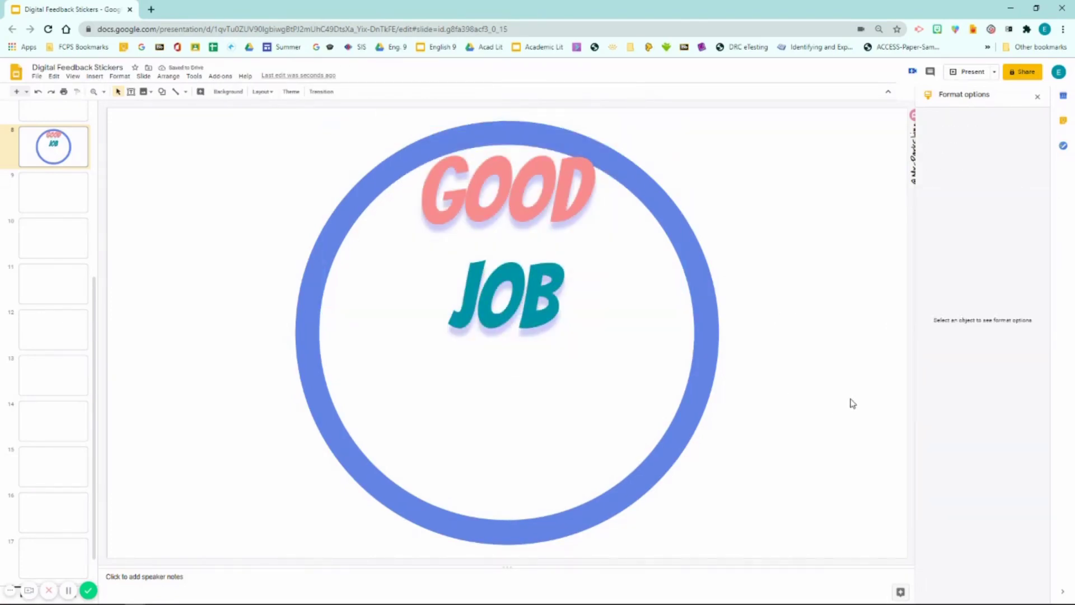
Place the animated burst lines image below the text, narrowing it and cropping off its empty bottom.
left_click_drag(532, 420, 509, 320)
left_click_drag(101, 335, 324, 335)
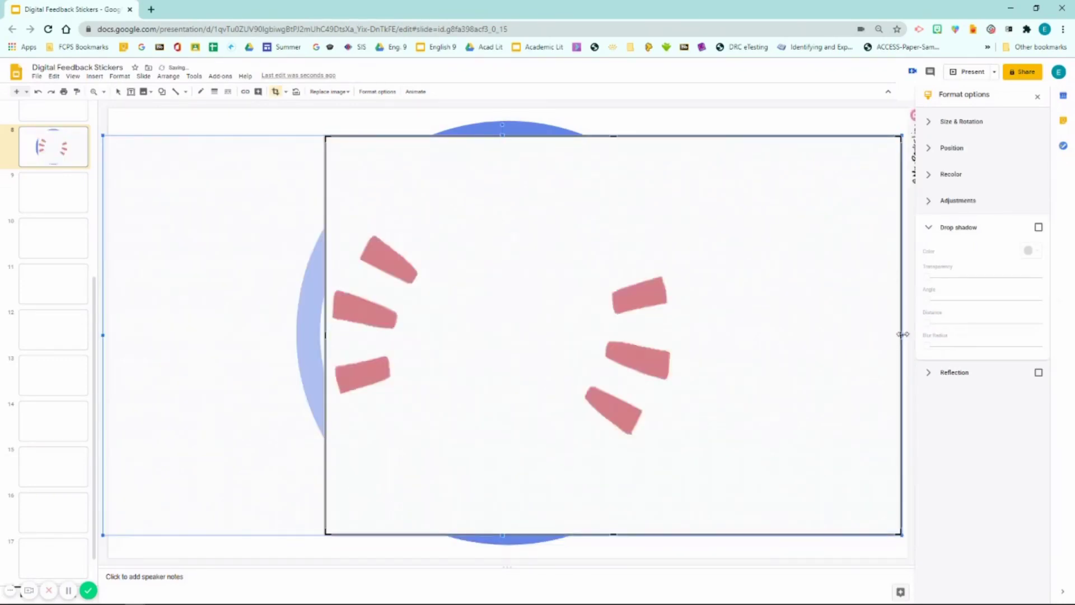
double_click(762, 372)
left_click_drag(503, 534, 511, 446)
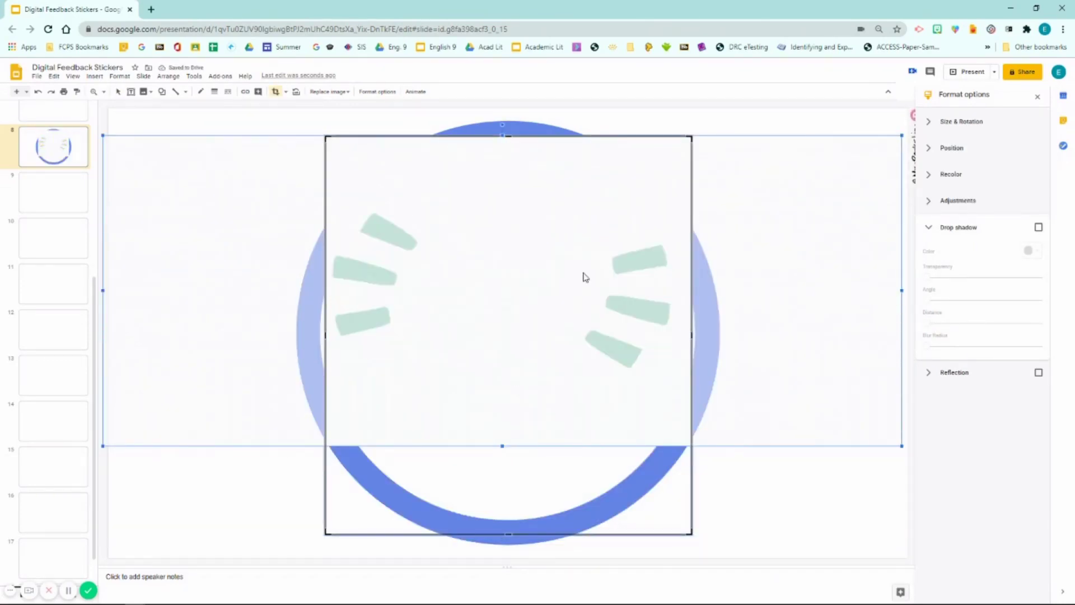
key("Return")
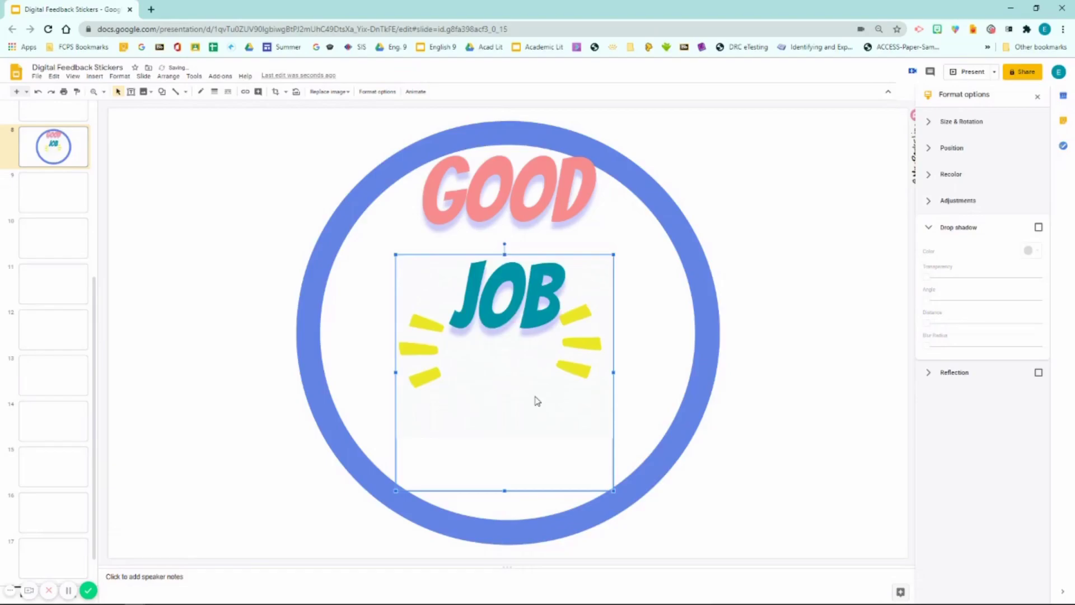
left_click(820, 461)
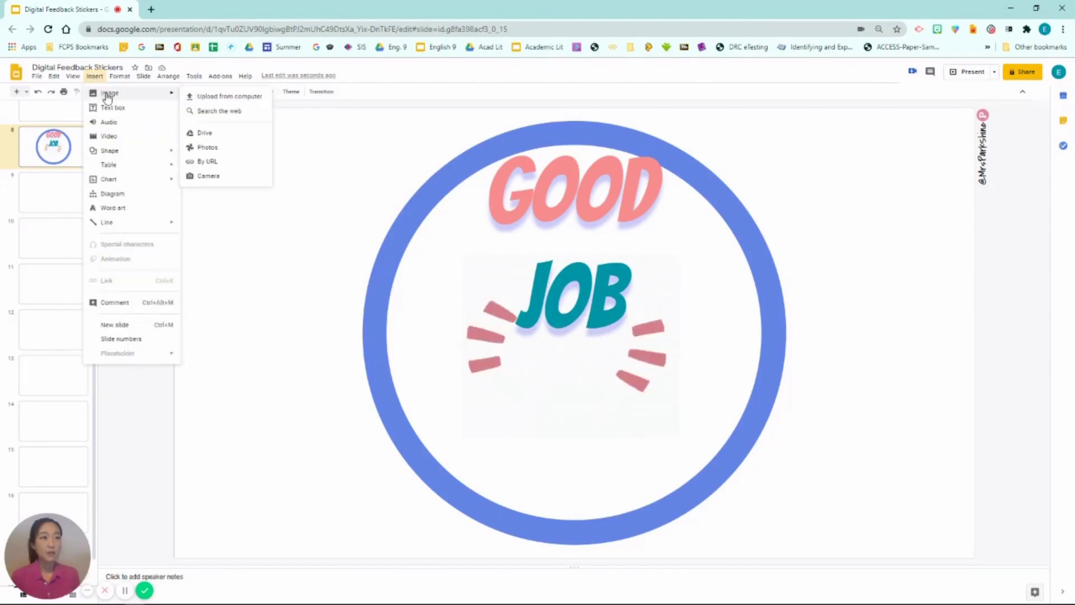
Upload the thumbs-up animation IMG_2489.GIF from the Downloads folder onto the slide.
left_click(241, 98)
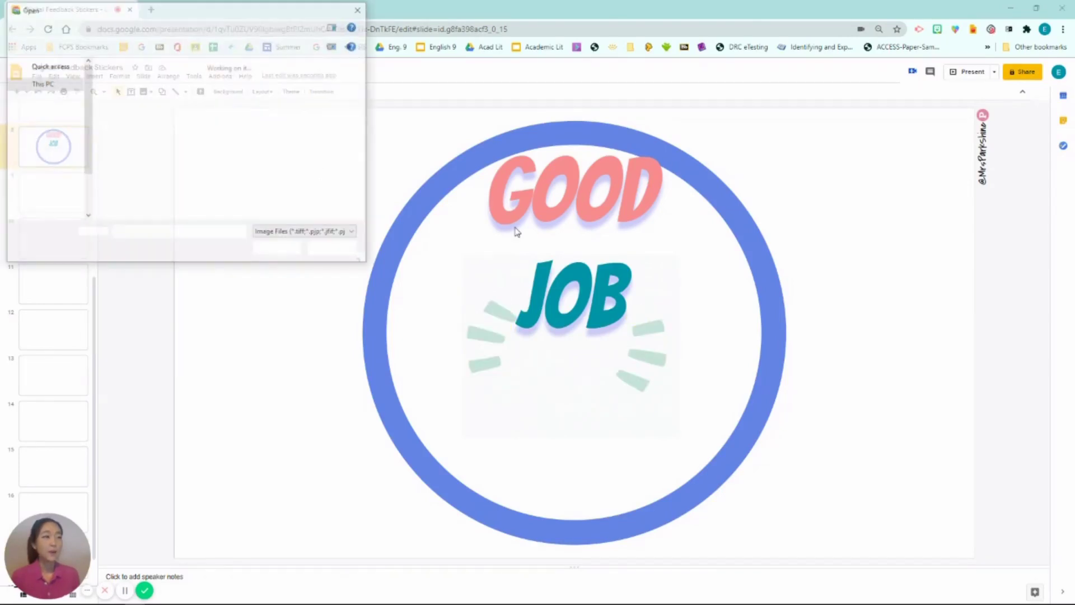
left_click_drag(365, 76, 369, 209)
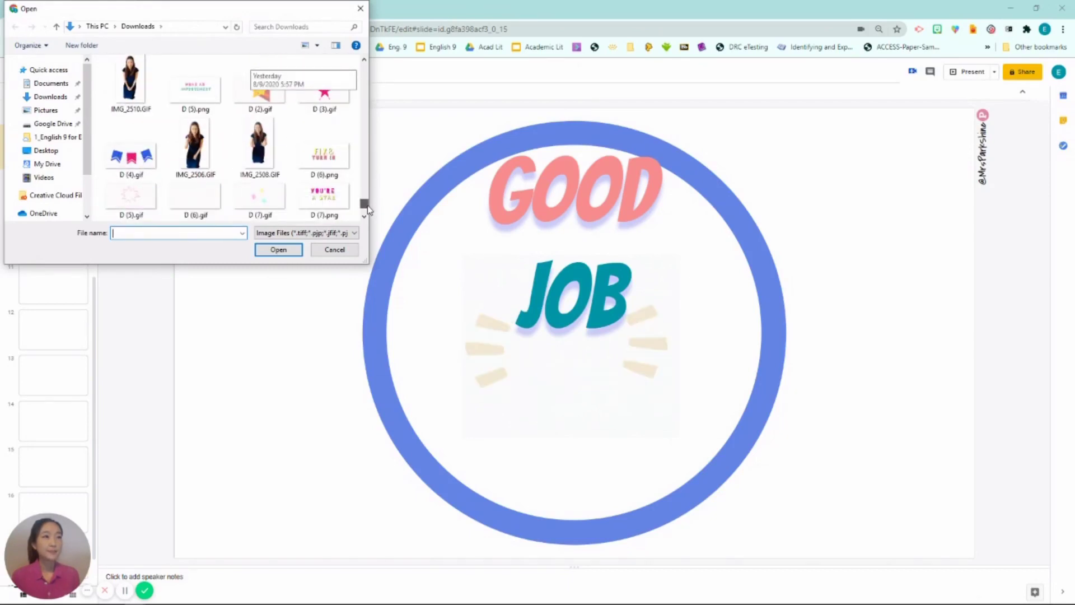
scroll(168, 146, "up", 3)
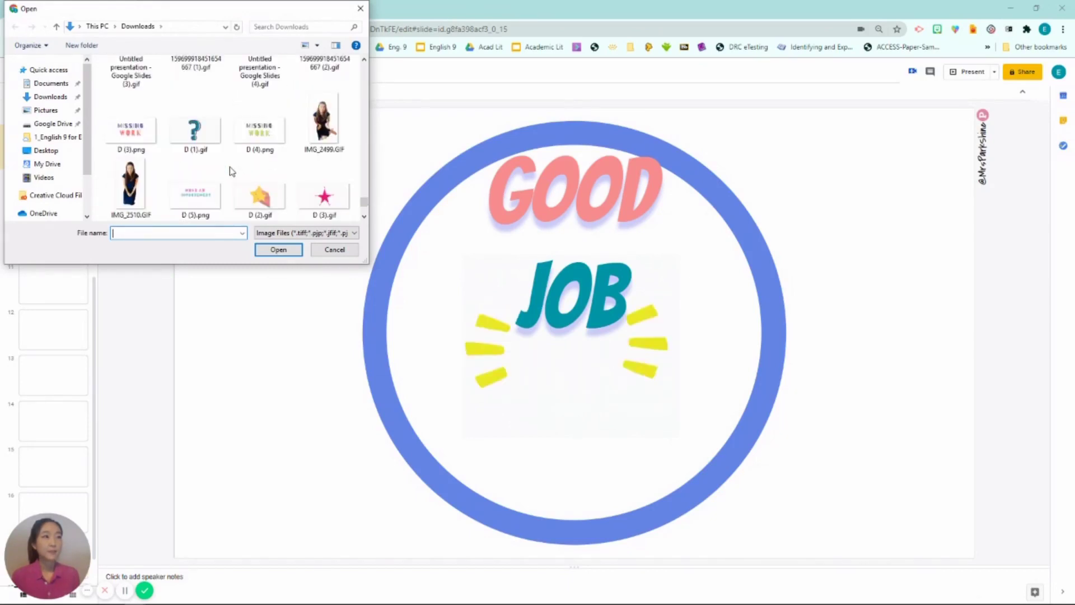
scroll(230, 168, "down", 10)
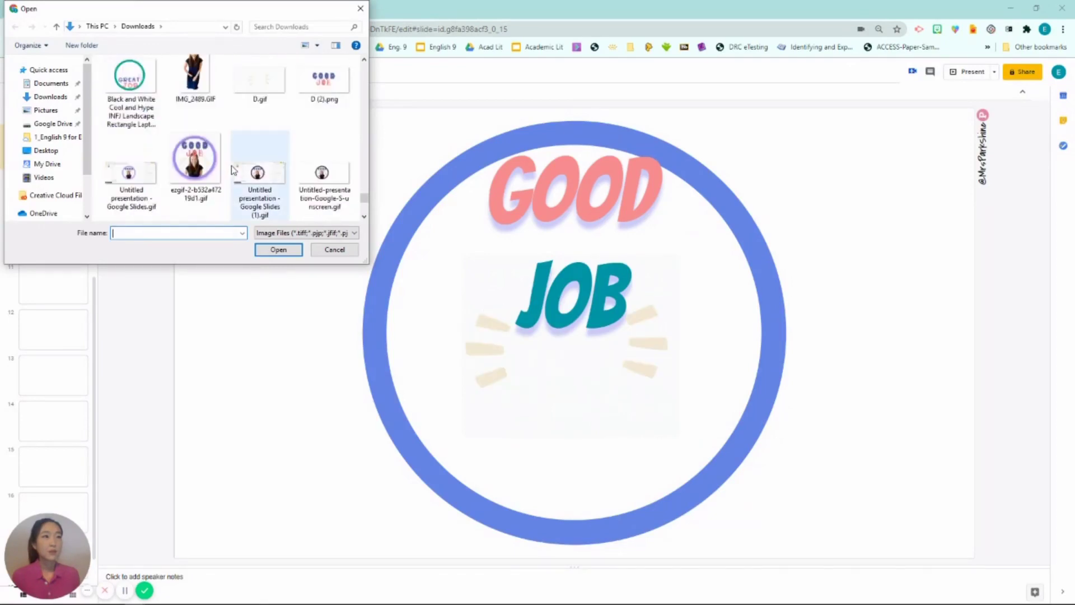
double_click(207, 114)
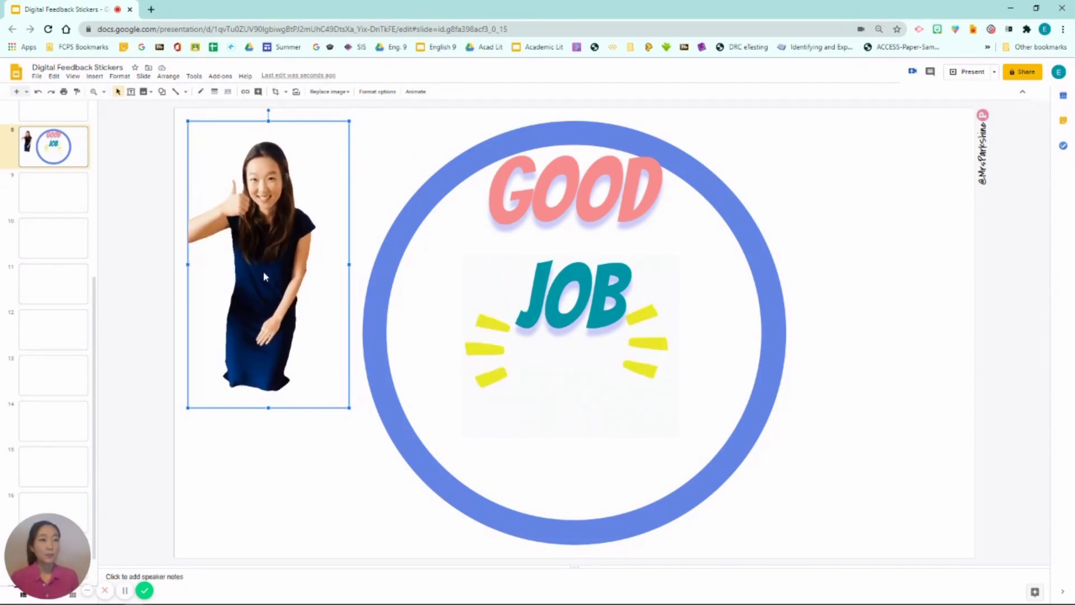
Mask the thumbs-up GIF with an oval and crop it into a circle.
left_click(285, 91)
mouse_move(302, 106)
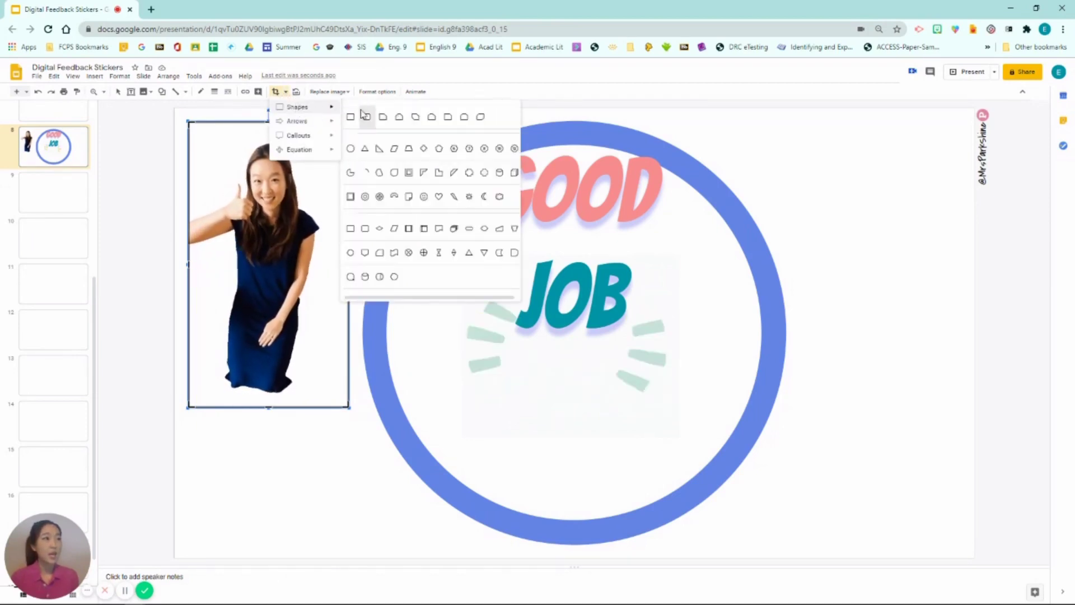
left_click(350, 148)
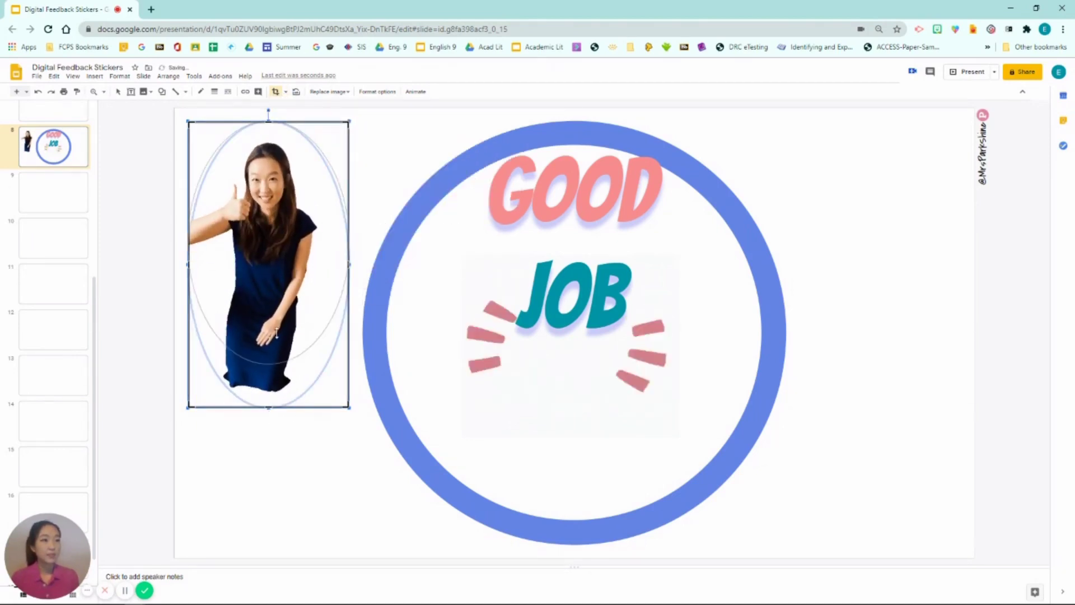
left_click_drag(267, 407, 269, 302)
Move and enlarge the circular GIF, centring it inside the blue ring.
left_click_drag(245, 209, 537, 413)
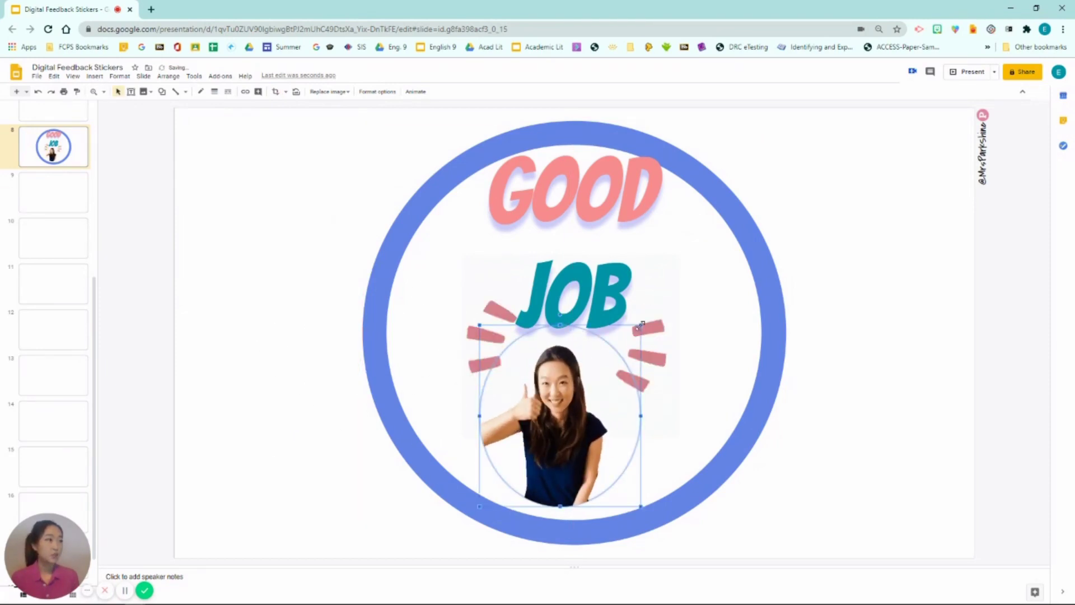
left_click_drag(640, 324, 723, 232)
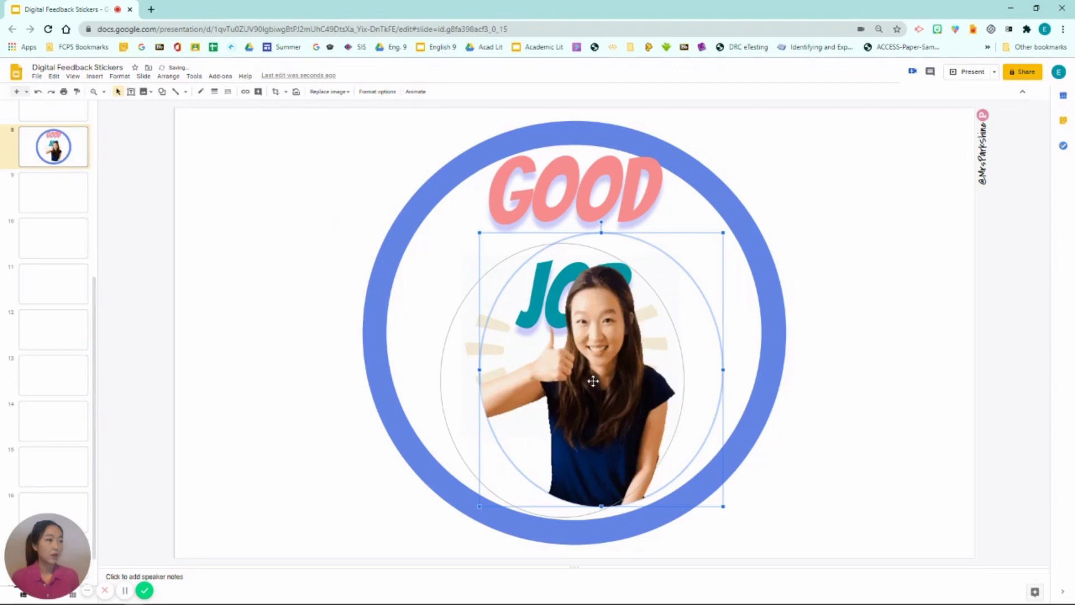
left_click_drag(634, 349, 608, 362)
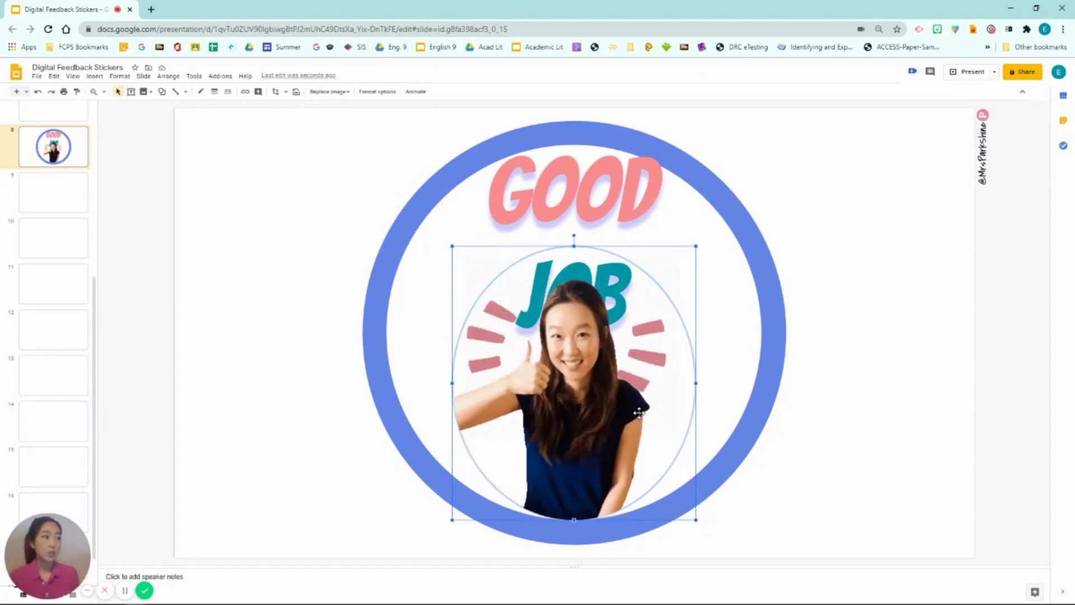
Send the thumbs-up GIF backward so the JOB lettering appears in front.
right_click(569, 379)
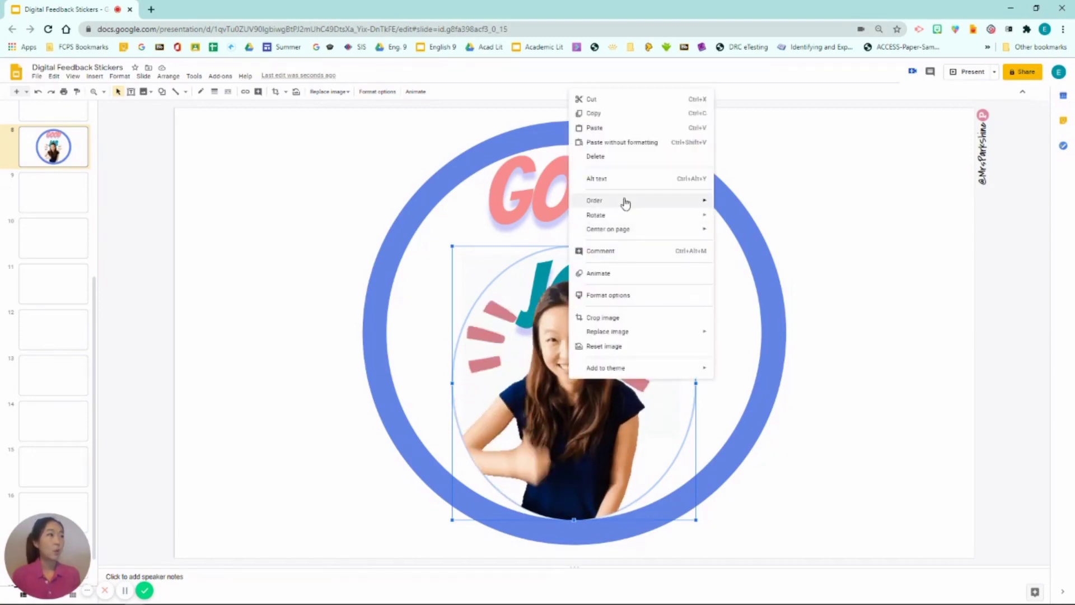
mouse_move(624, 201)
left_click(773, 234)
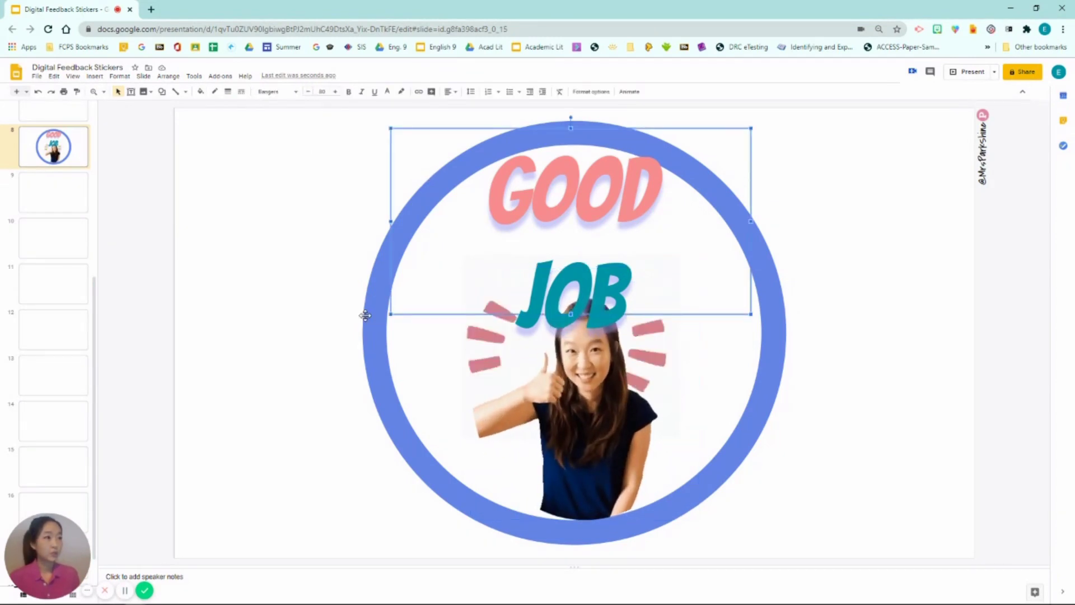
Turn on a pink drop shadow for the blue ring and raise its blur radius.
right_click(697, 180)
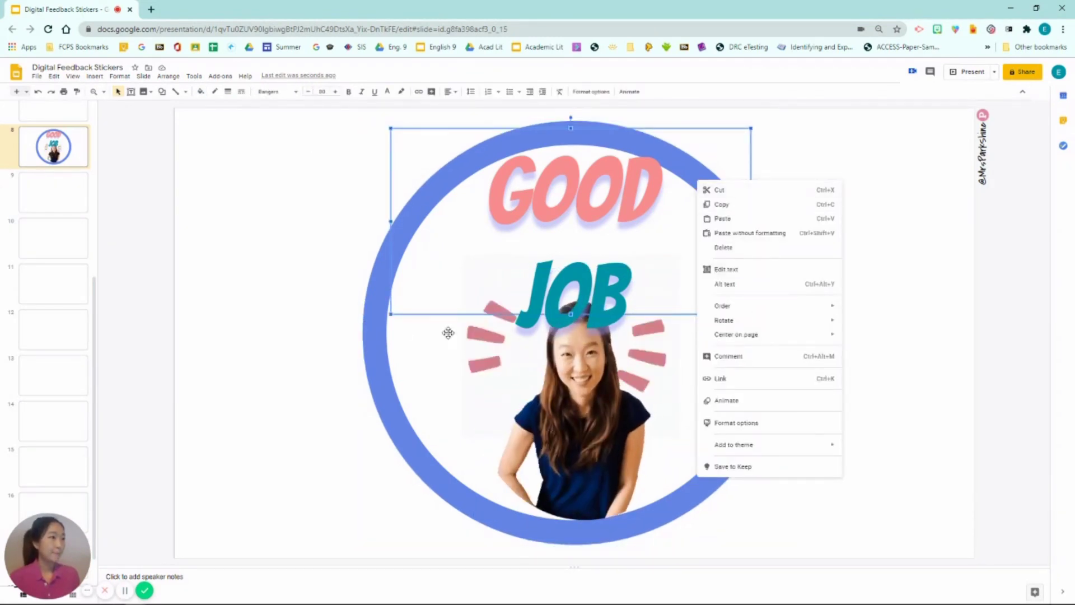
left_click(366, 339)
right_click(371, 343)
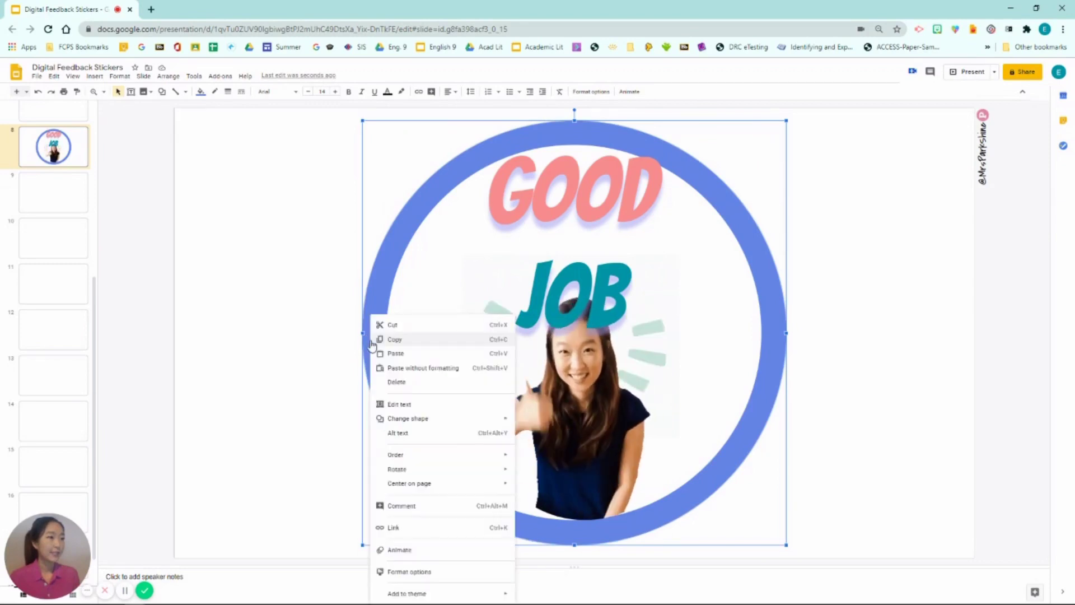
left_click(468, 573)
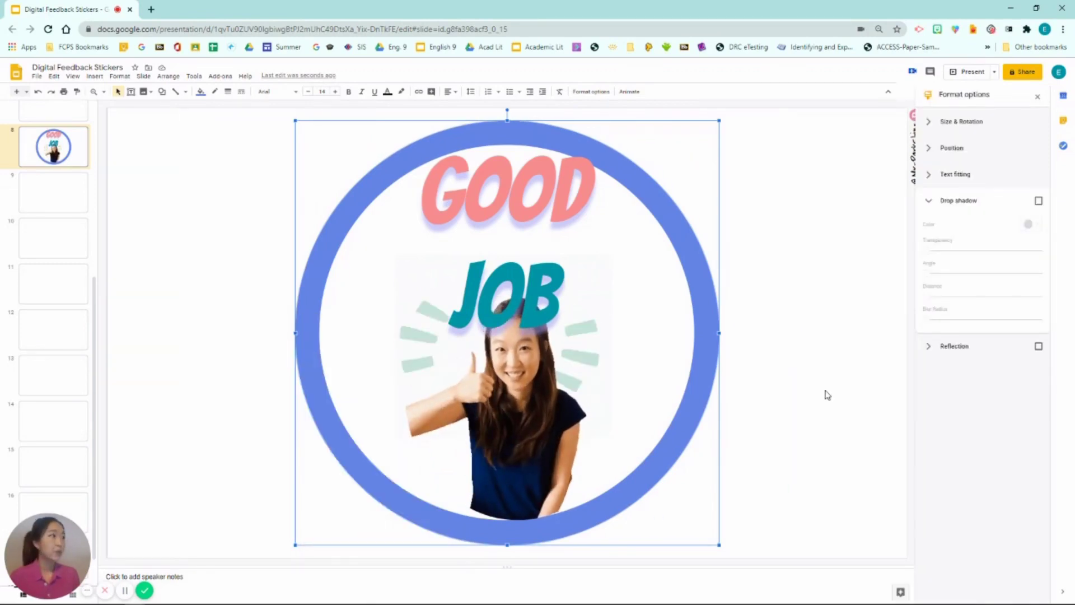
left_click(1039, 202)
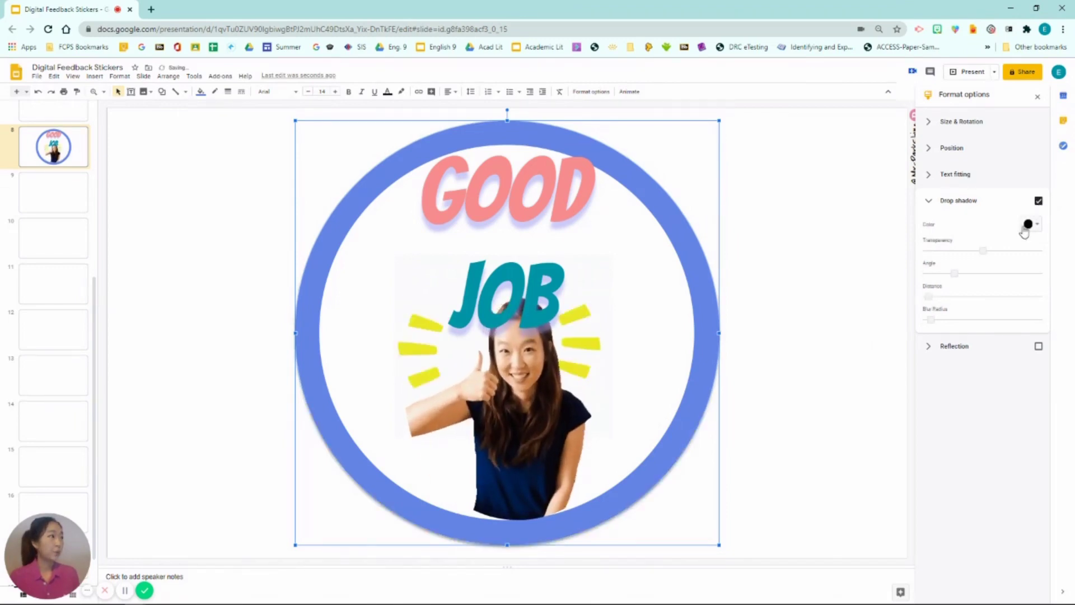
left_click(1033, 225)
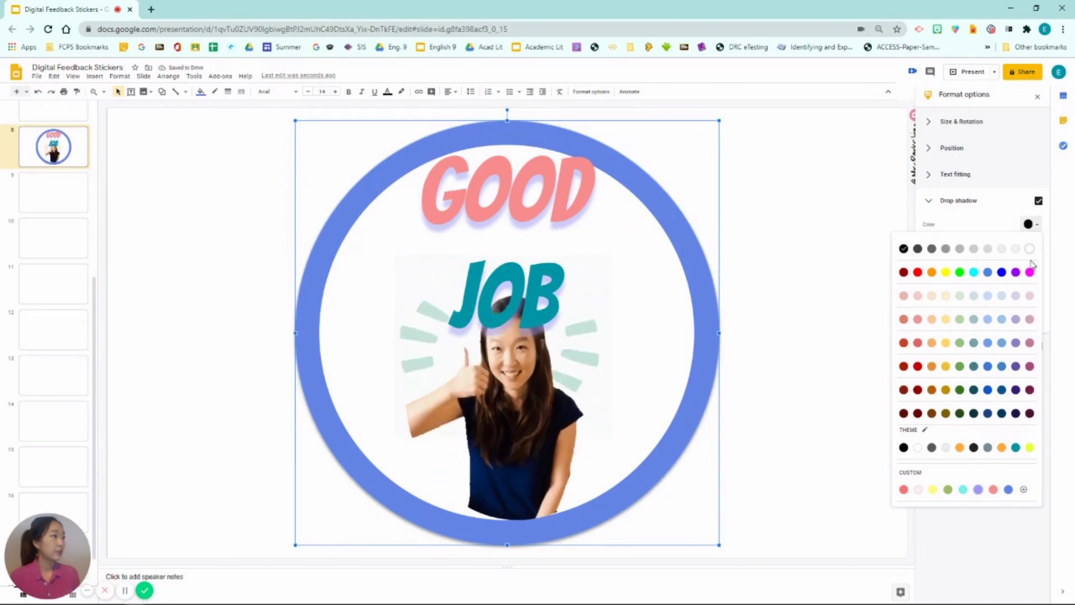
left_click(993, 490)
left_click_drag(930, 319, 965, 319)
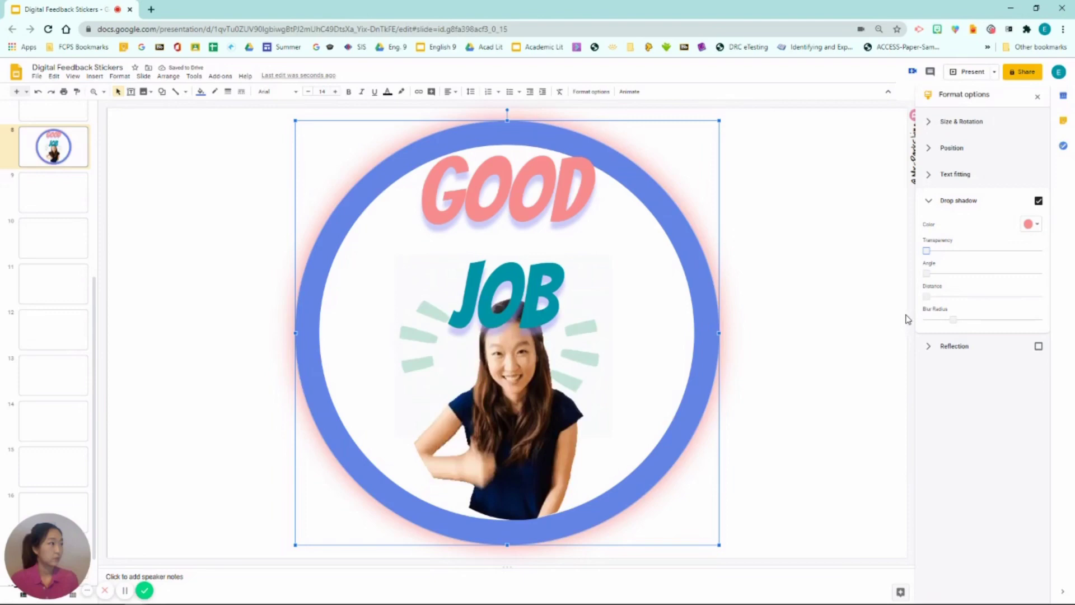
left_click(869, 190)
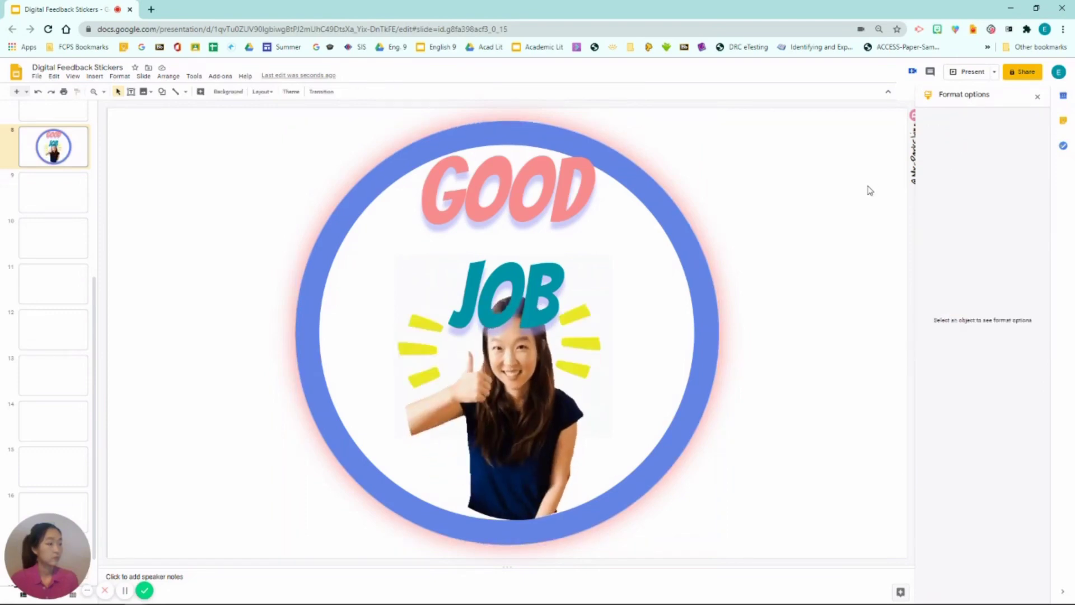
Close the Format options side panel.
left_click(1038, 96)
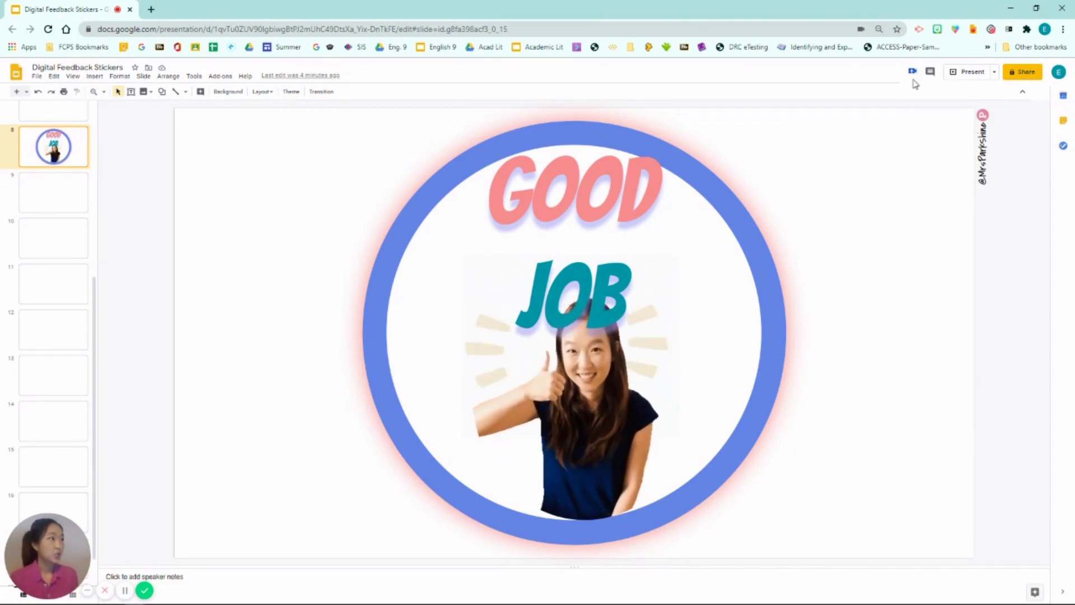
Record the sticker slide in Present mode with Screencastify, then stop the recording.
left_click(919, 29)
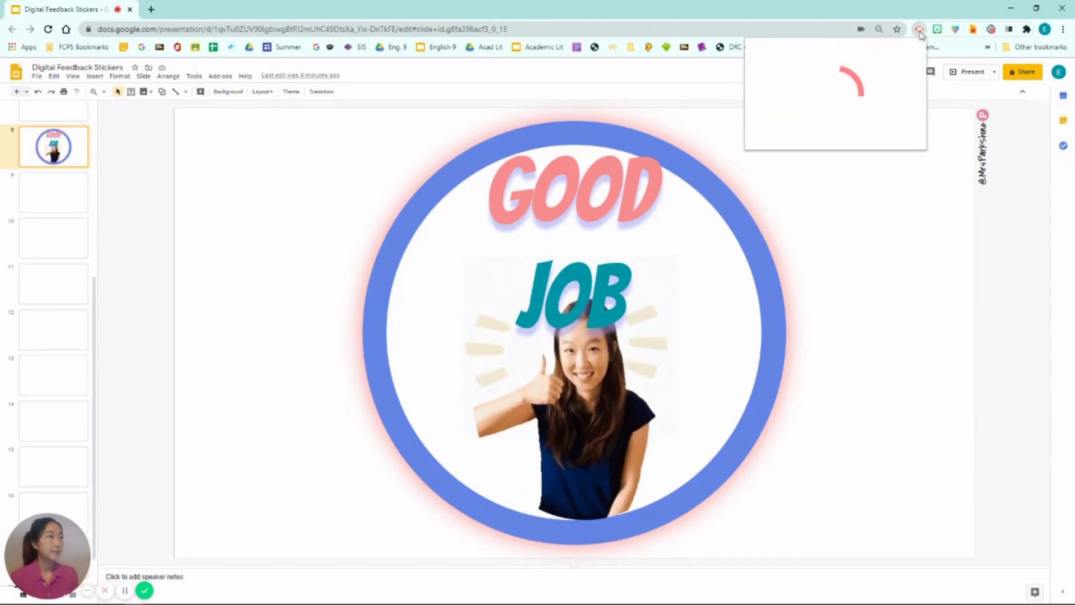
left_click(871, 219)
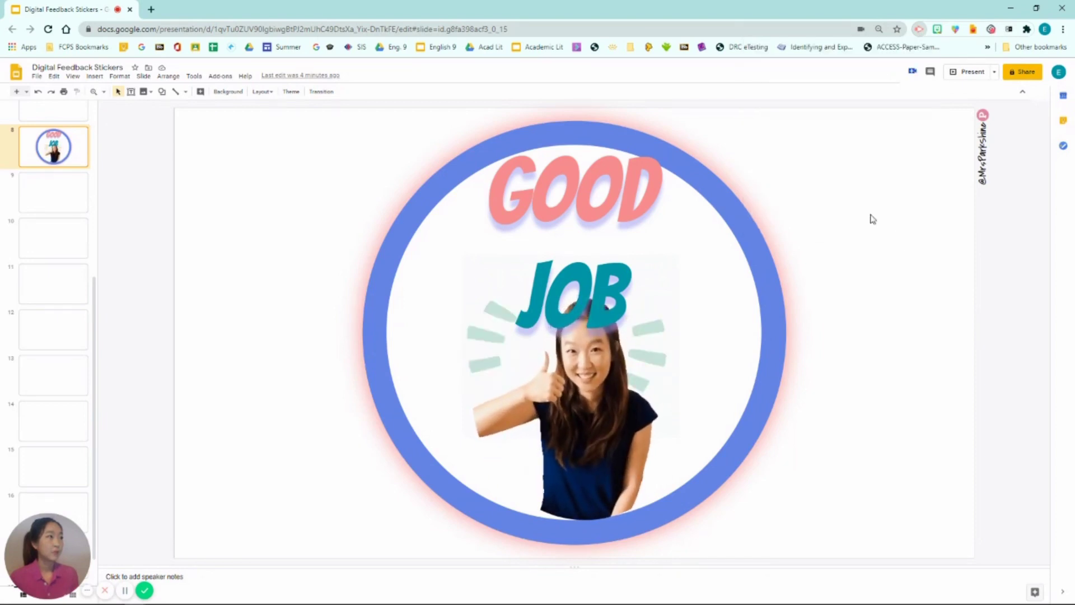
left_click(974, 76)
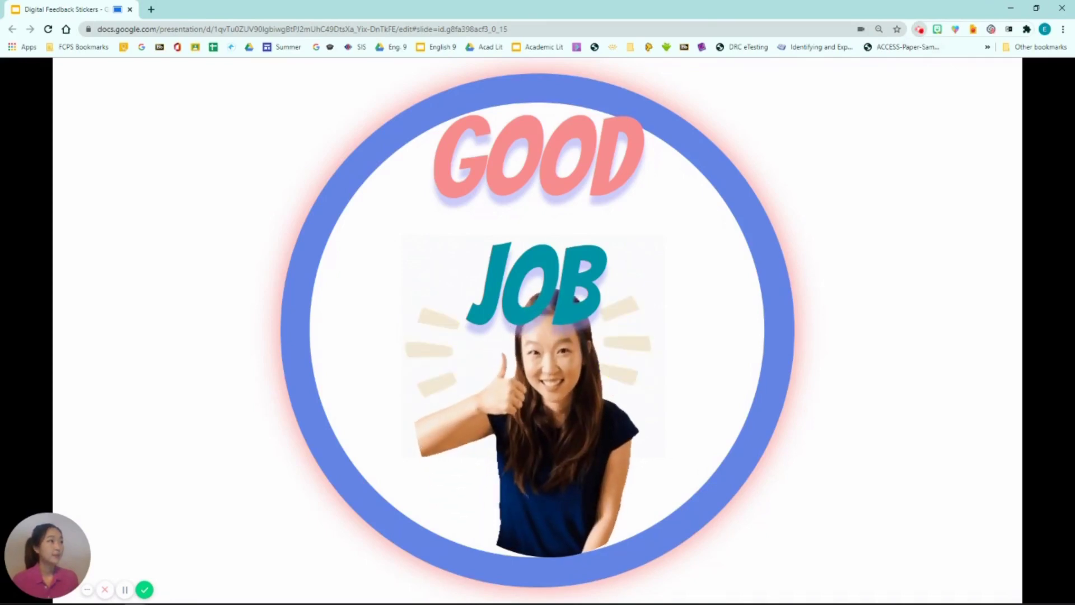
left_click(919, 28)
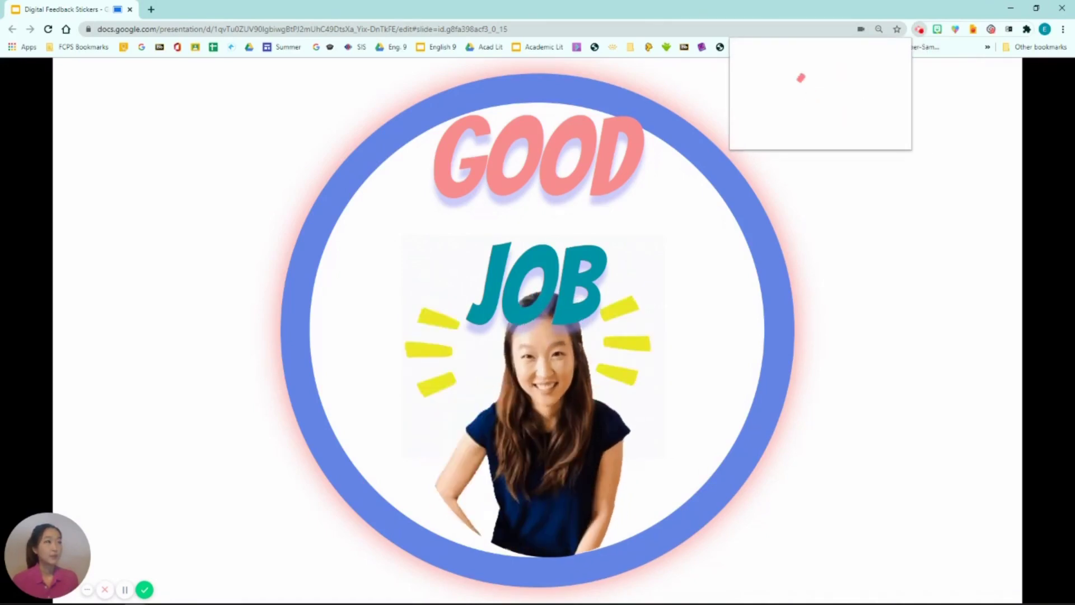
left_click(901, 150)
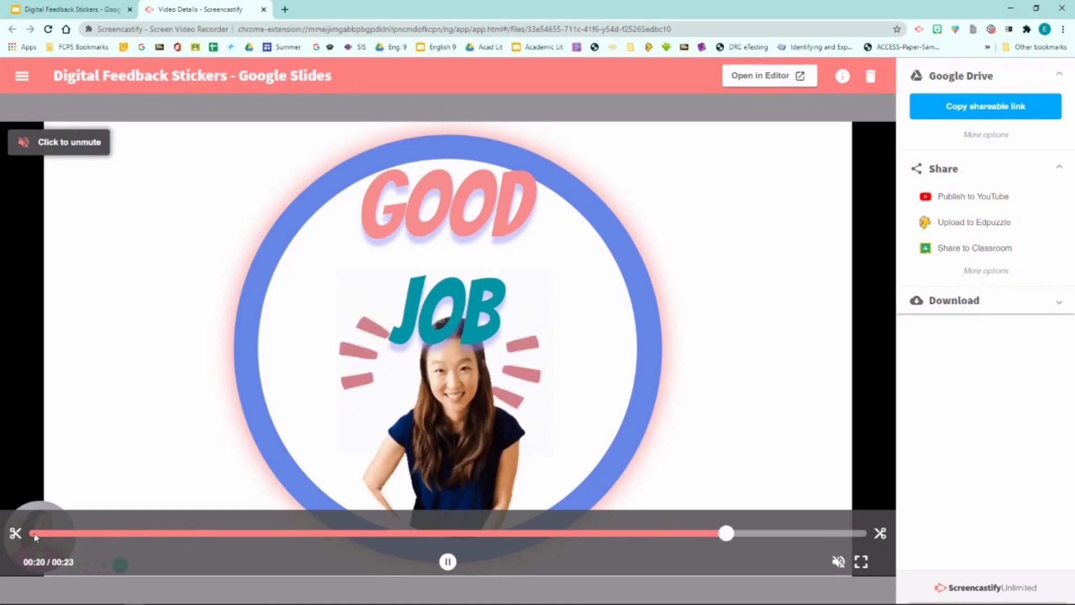
Trim the recording to about the 00:15–00:17 section and save the cut.
left_click(15, 533)
left_click_drag(33, 533, 557, 541)
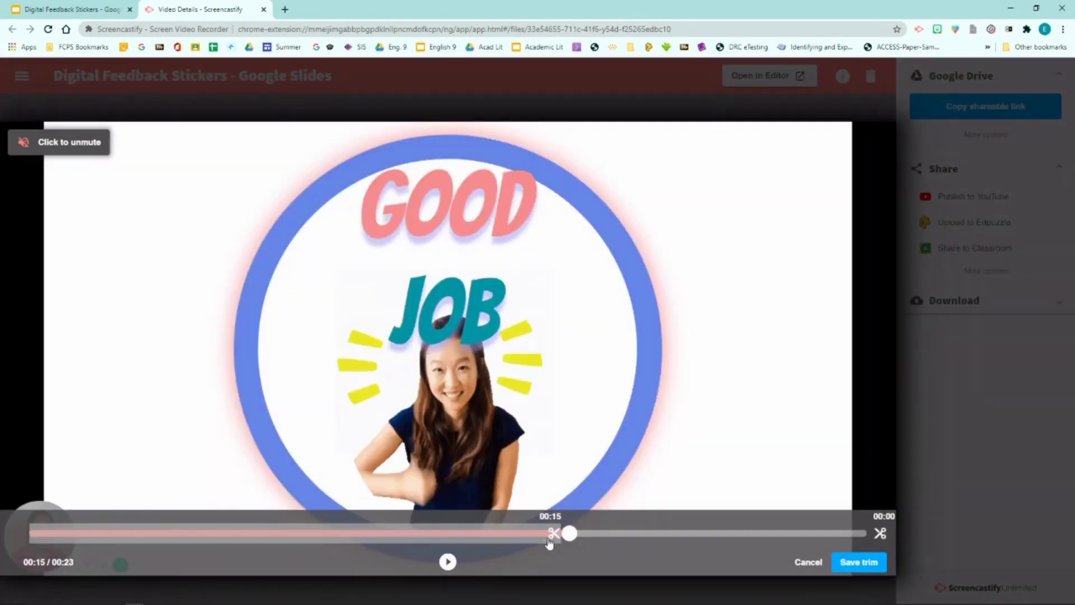
left_click_drag(882, 536, 655, 538)
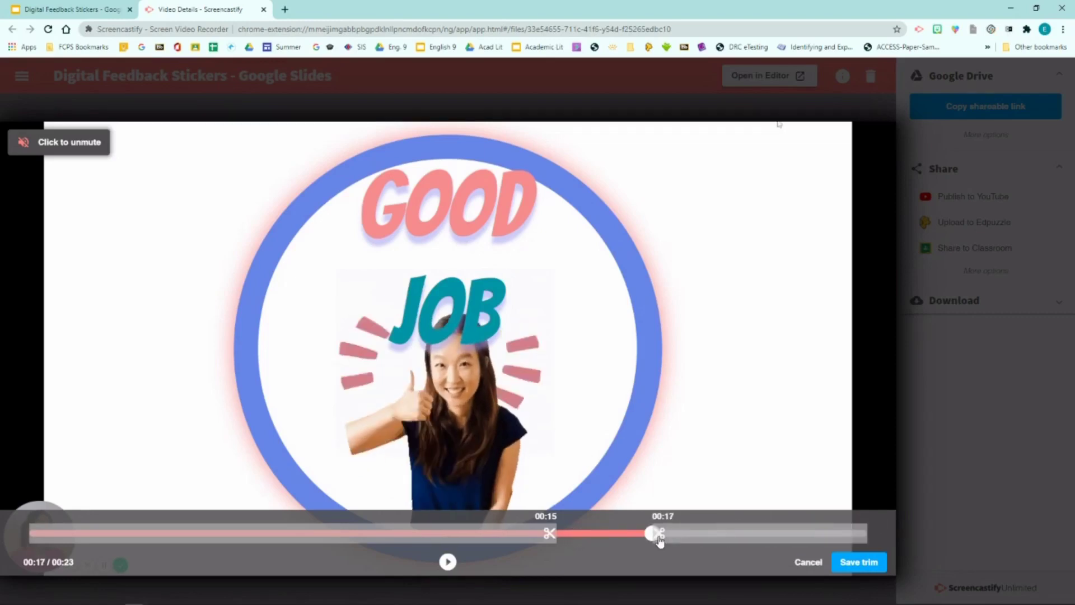
left_click_drag(548, 535, 571, 537)
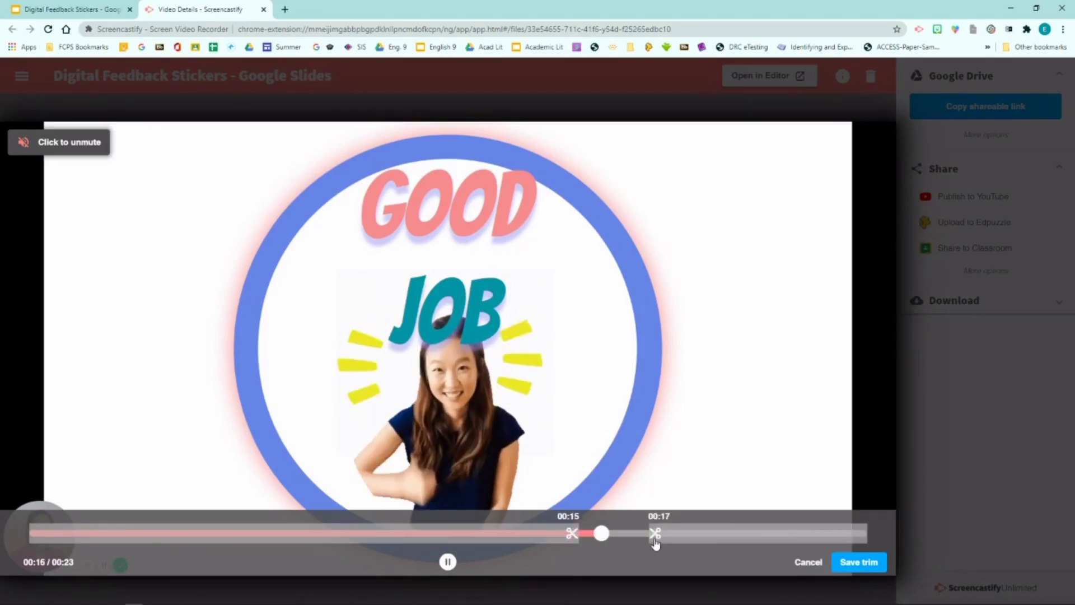
left_click_drag(654, 541, 651, 541)
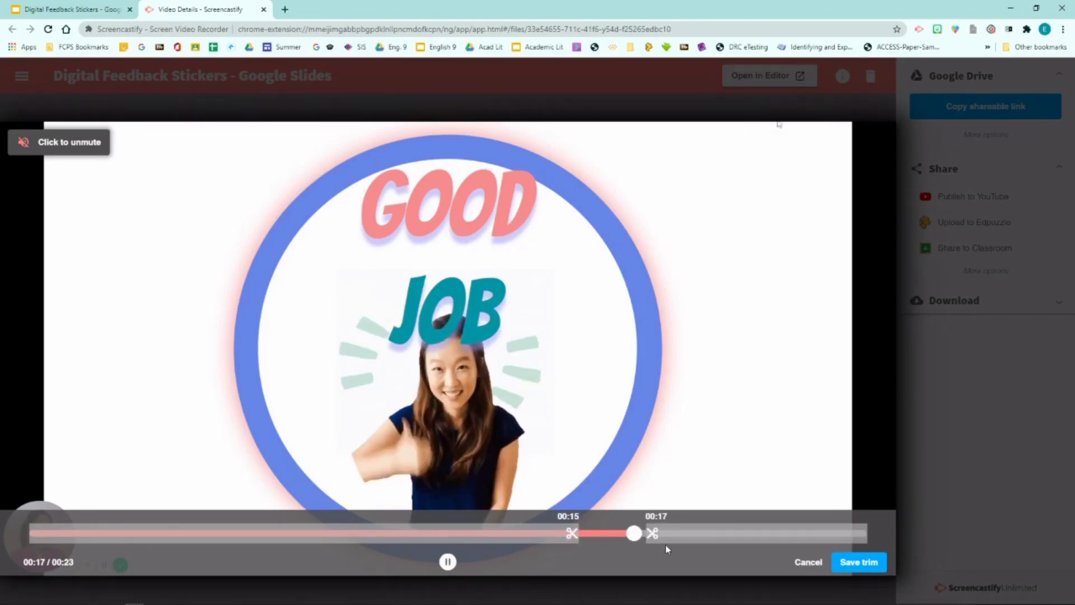
left_click(572, 536)
left_click_drag(652, 541, 633, 543)
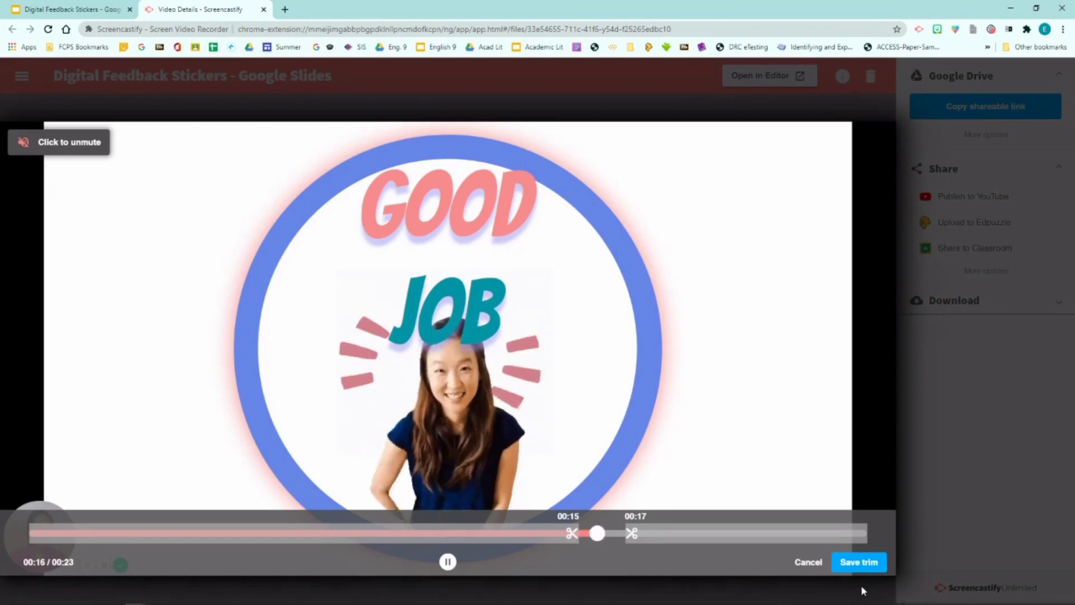
left_click(864, 571)
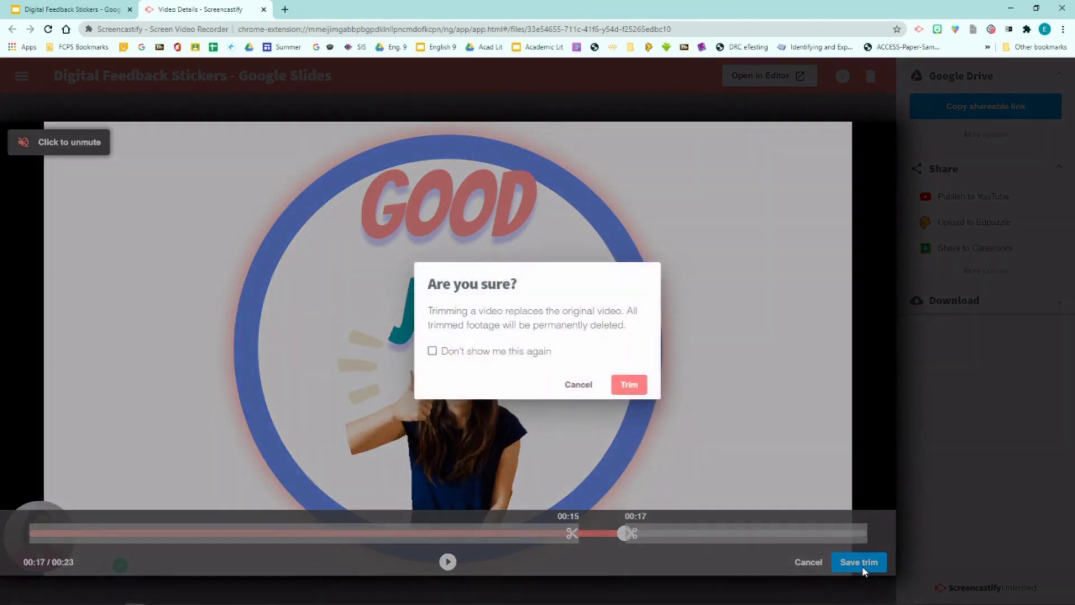
left_click(627, 391)
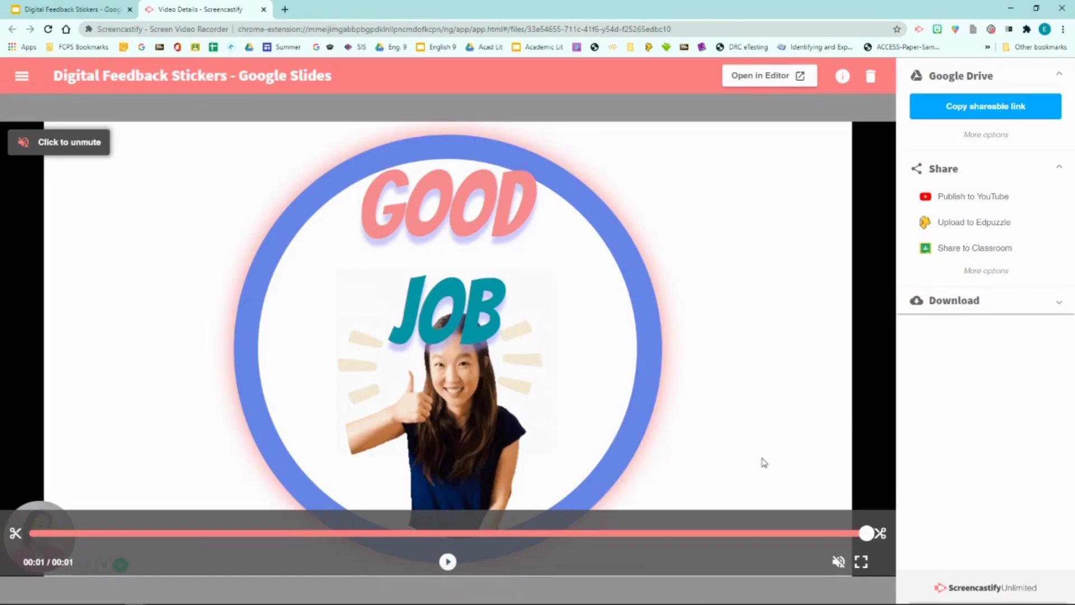
Export the trimmed clip as an animated GIF and download the file.
left_click(1014, 310)
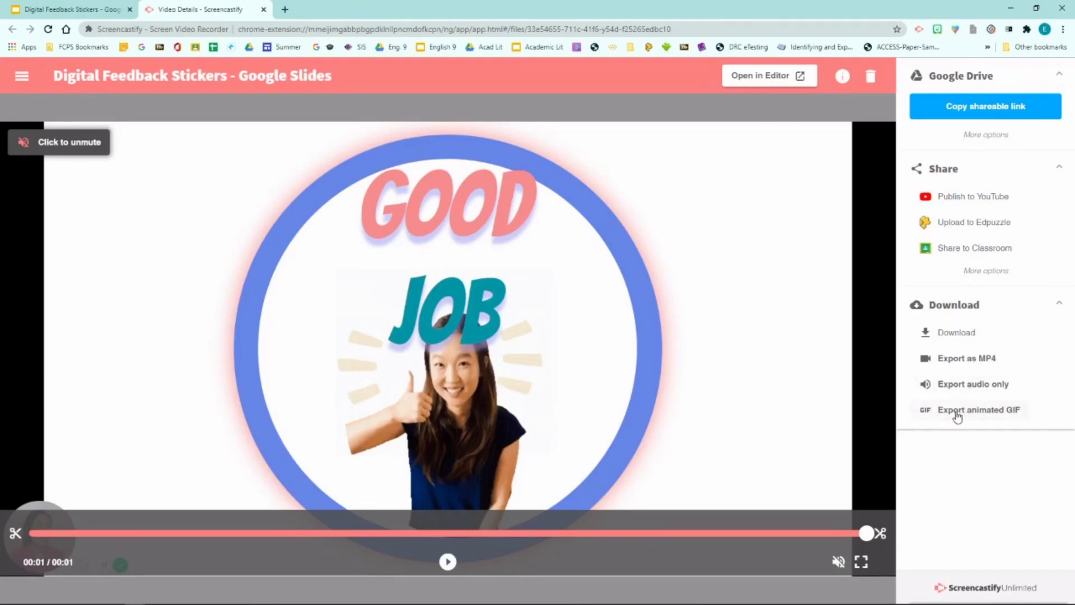
left_click(987, 418)
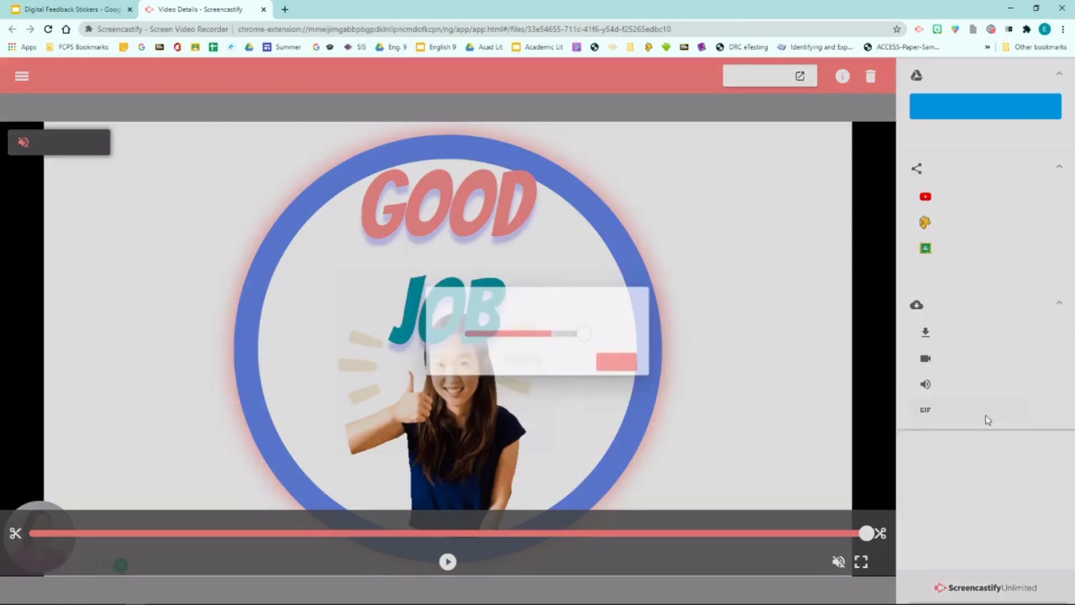
left_click(619, 365)
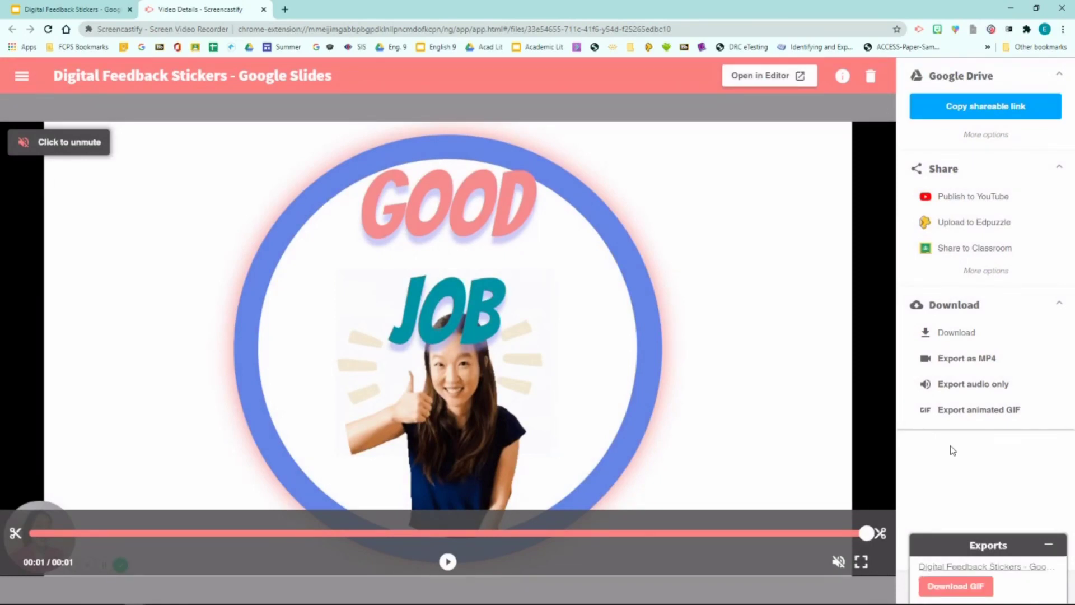
left_click(964, 587)
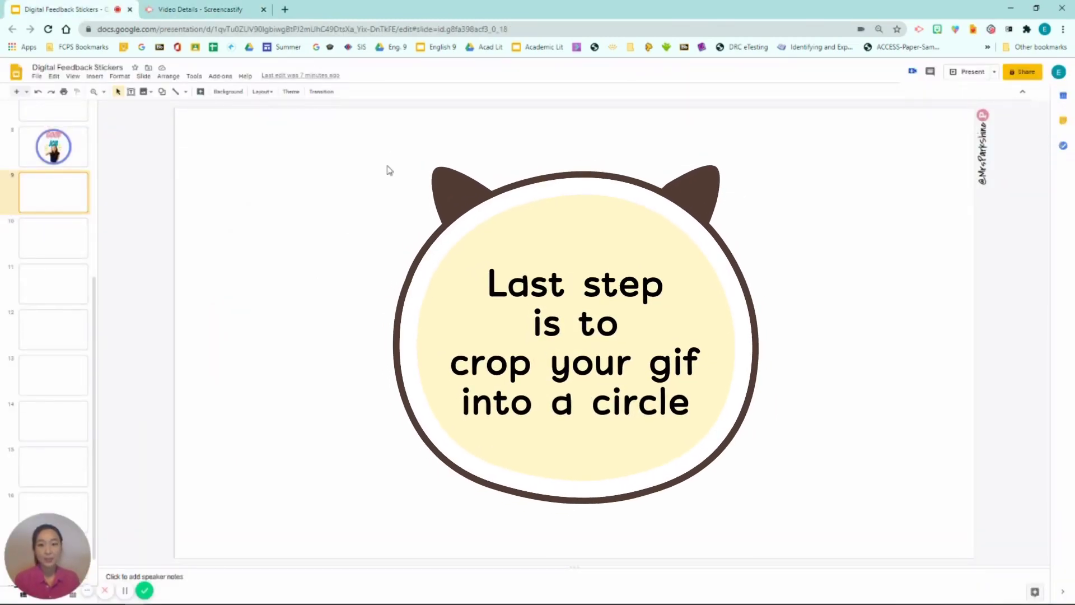
In a new tab, go to the LunaPic editor via the 'luna' address-bar suggestion.
left_click(283, 9)
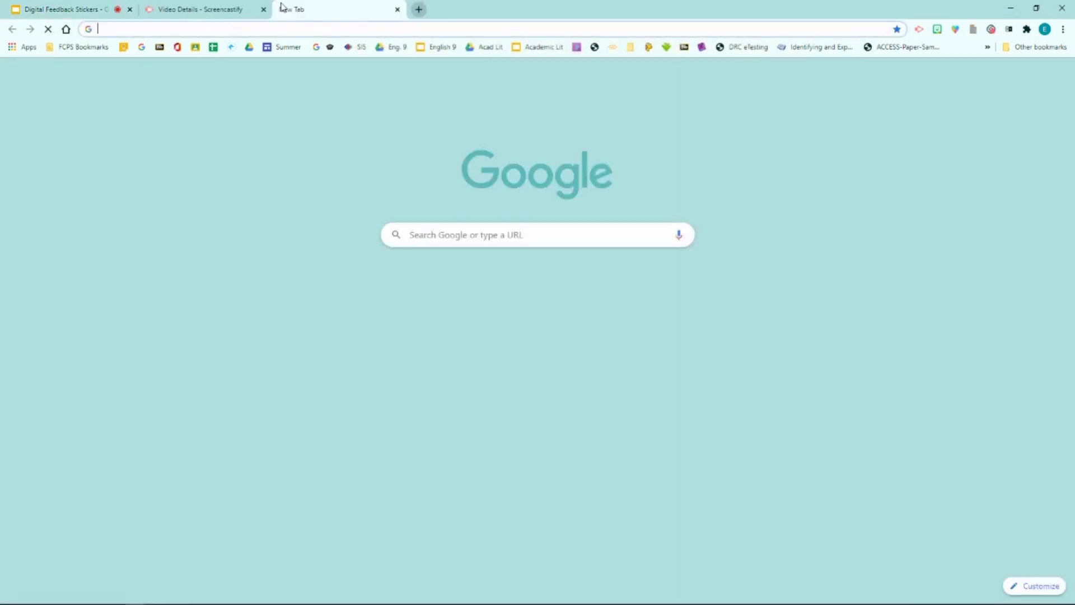
type("luna")
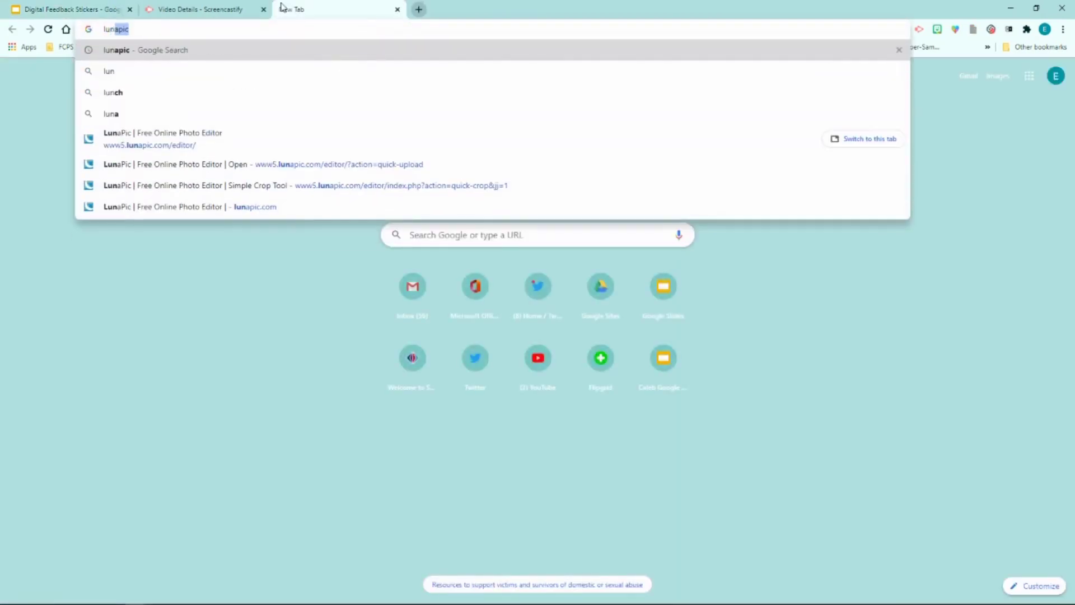
key("Down")
key("Down")
key("Down")
key("Down")
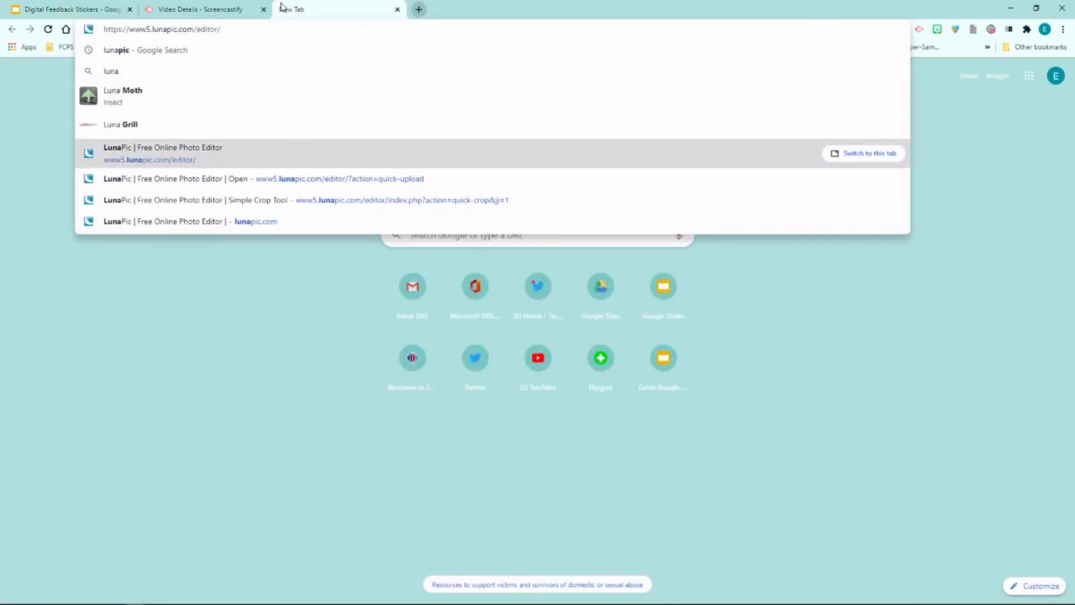
key("Return")
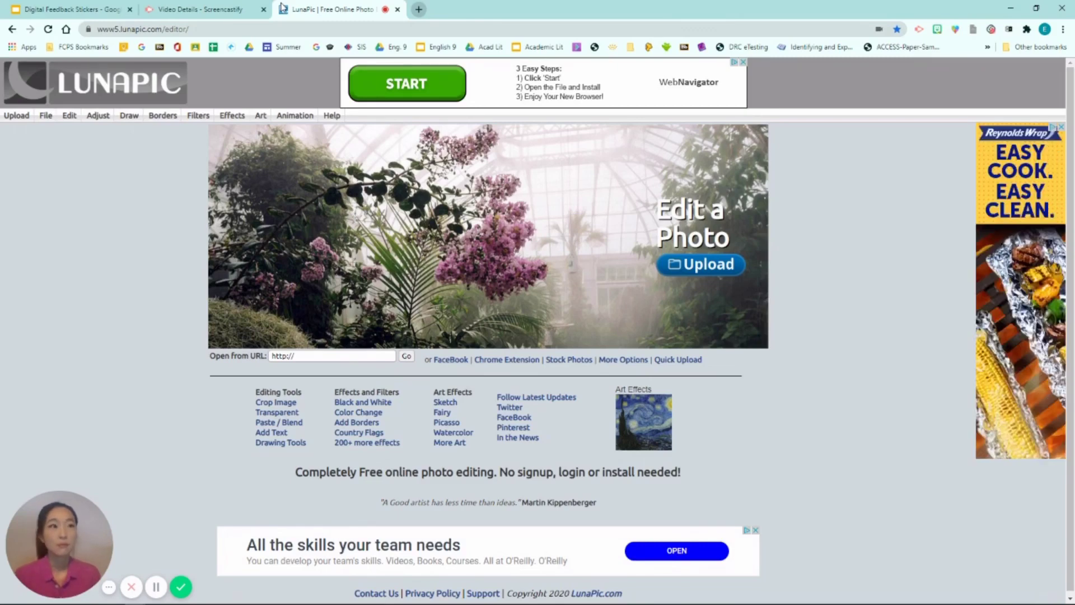
Upload 'Digital Feedback Stickers - Google Slides.gif' to LunaPic.
left_click(26, 117)
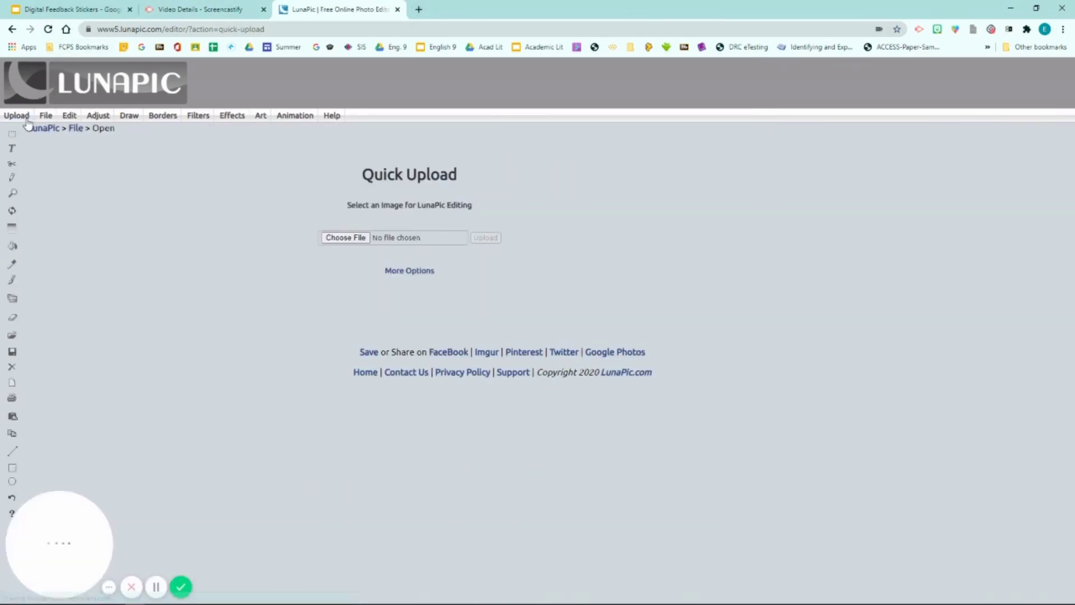
left_click(354, 237)
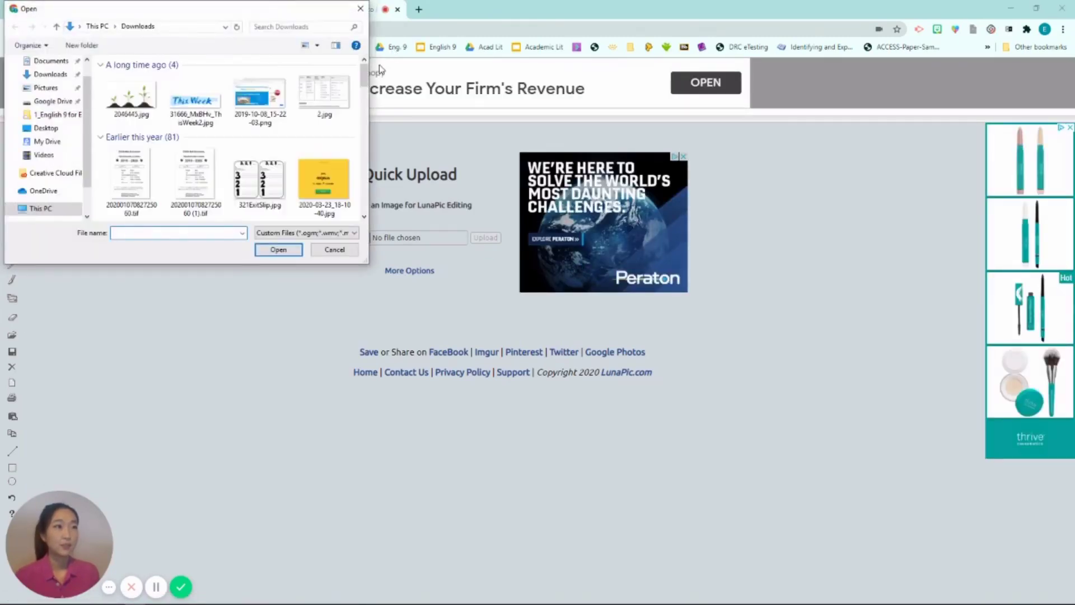
left_click_drag(364, 64, 366, 215)
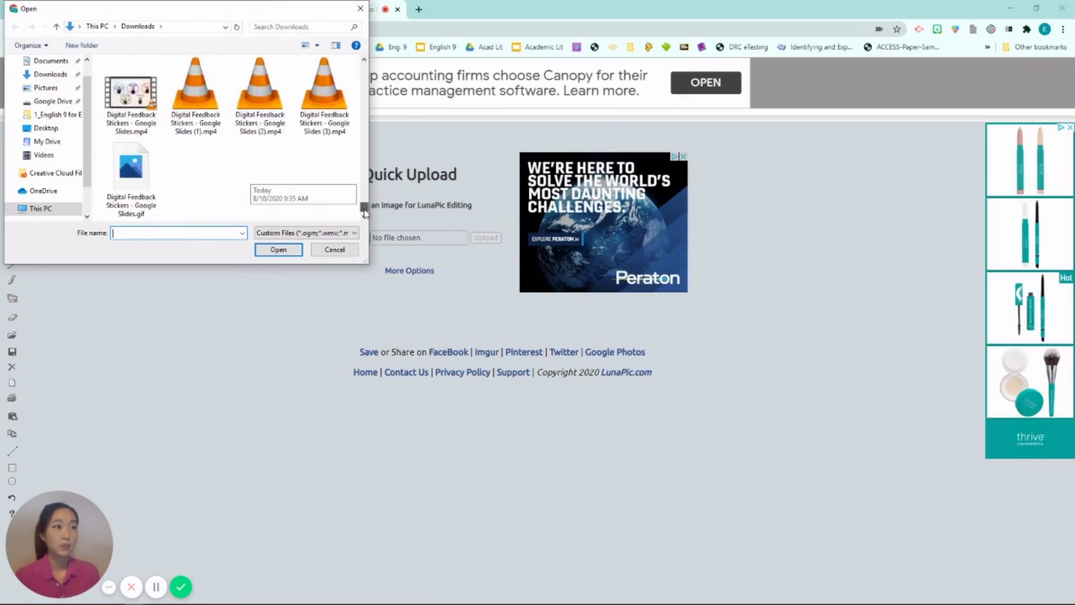
left_click(147, 178)
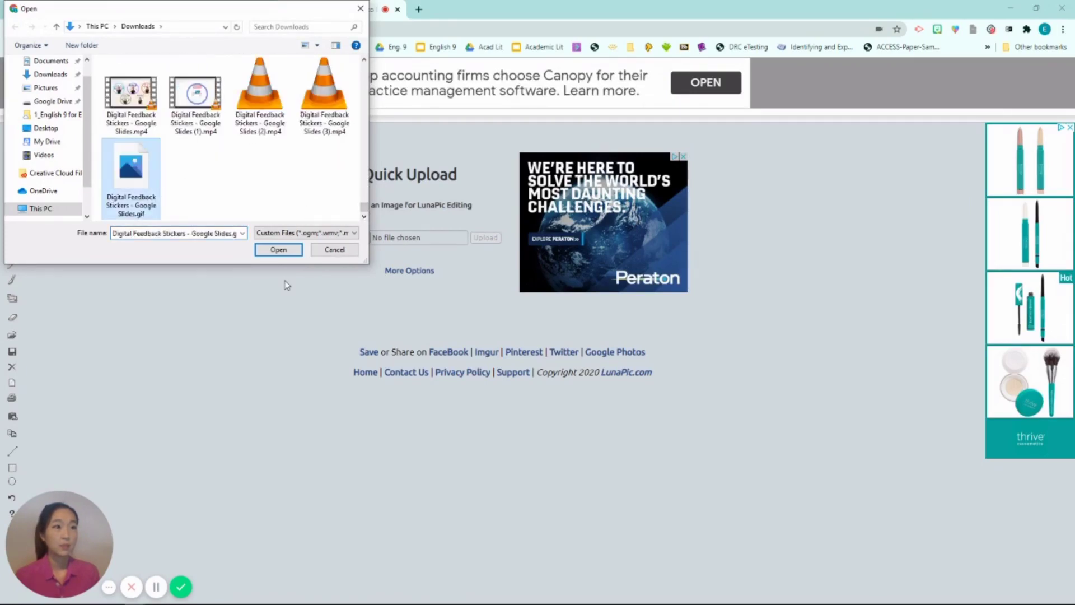
left_click(288, 249)
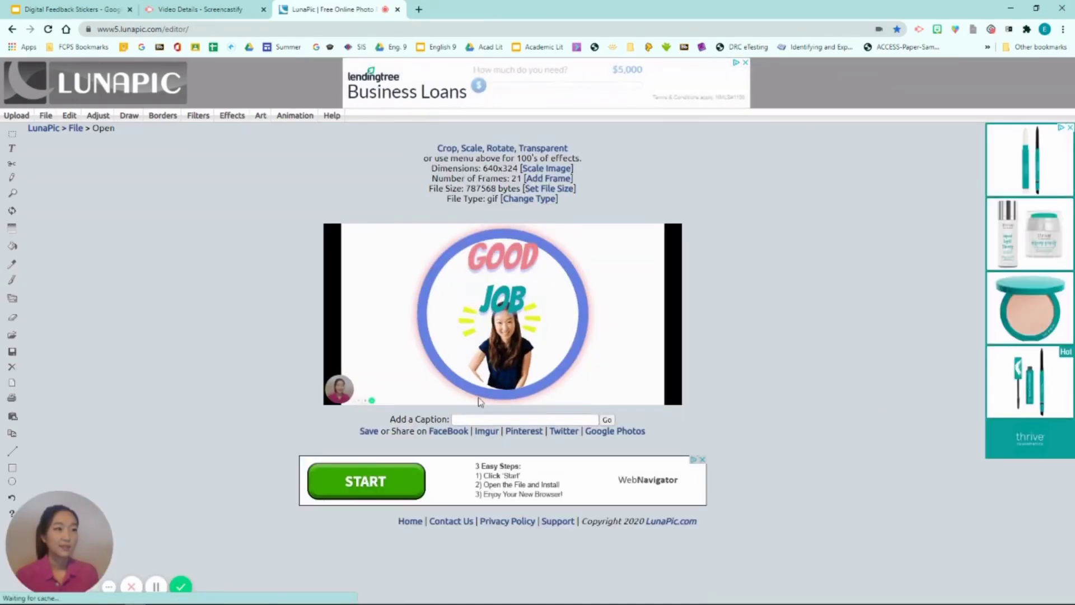
Crop the GIF to a 317×317 perfect circle around the GOOD JOB sticker.
left_click(446, 149)
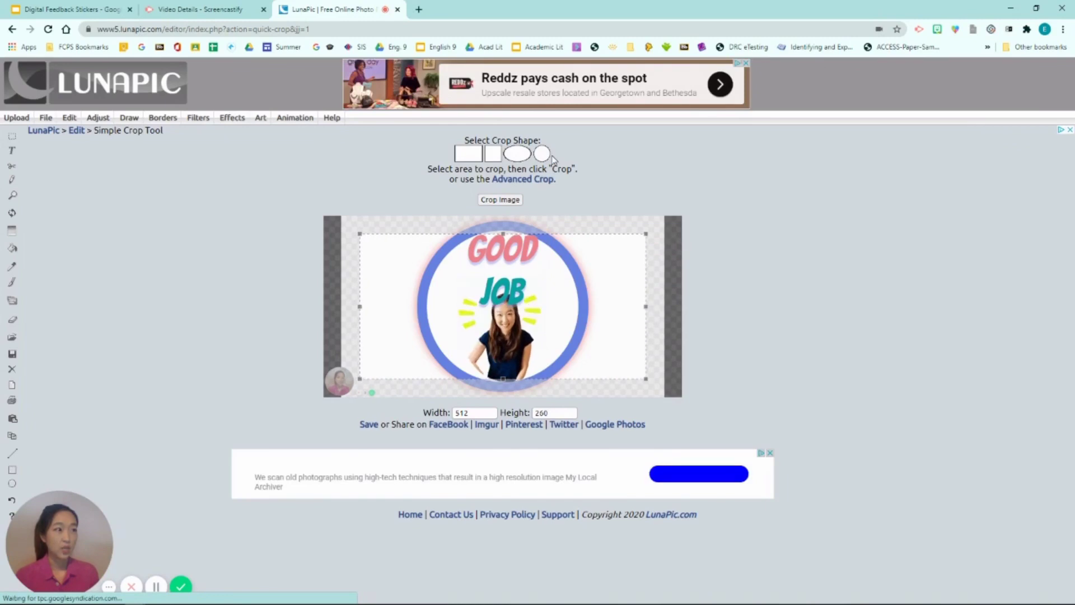
left_click(542, 154)
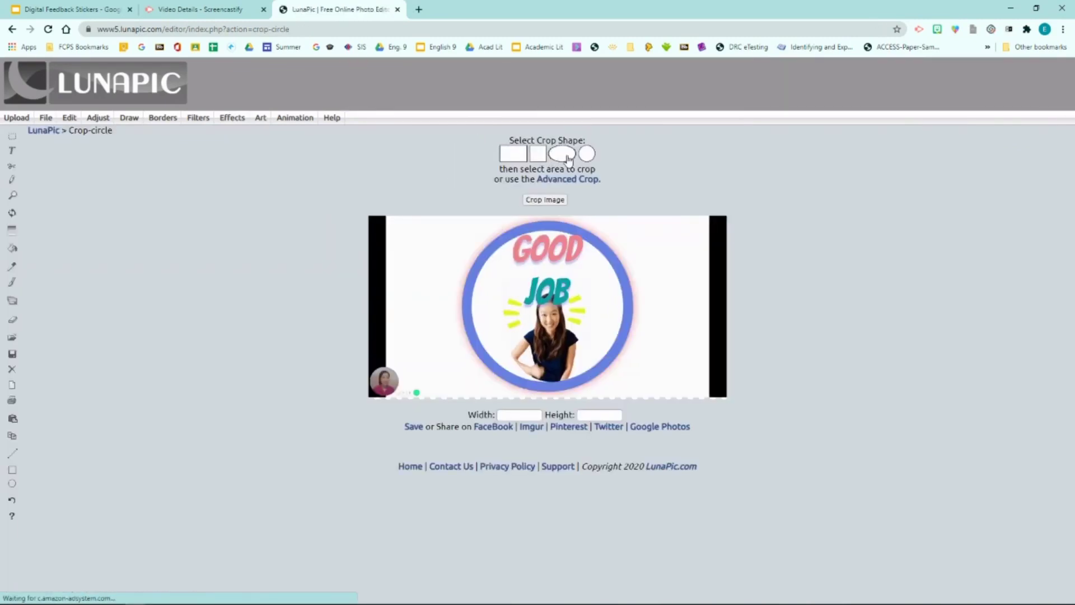
left_click(548, 159)
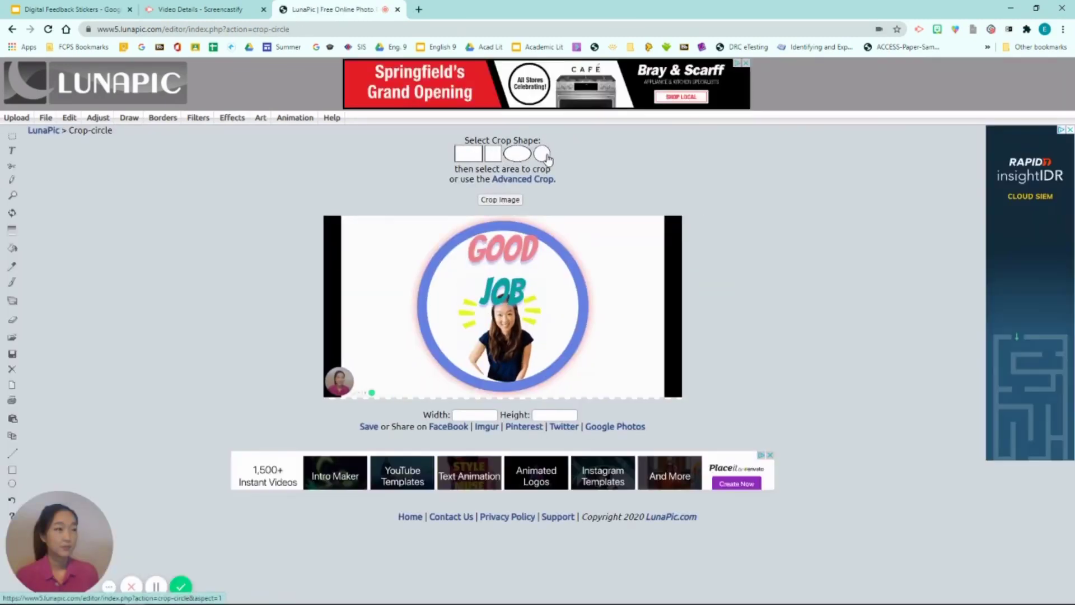
left_click(545, 155)
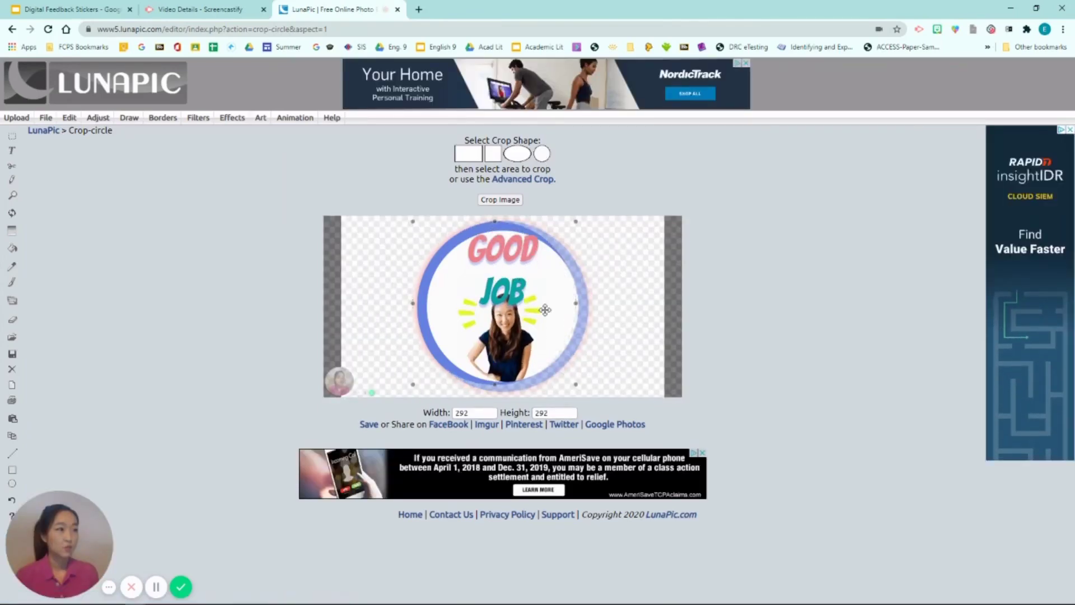
left_click_drag(571, 384, 585, 396)
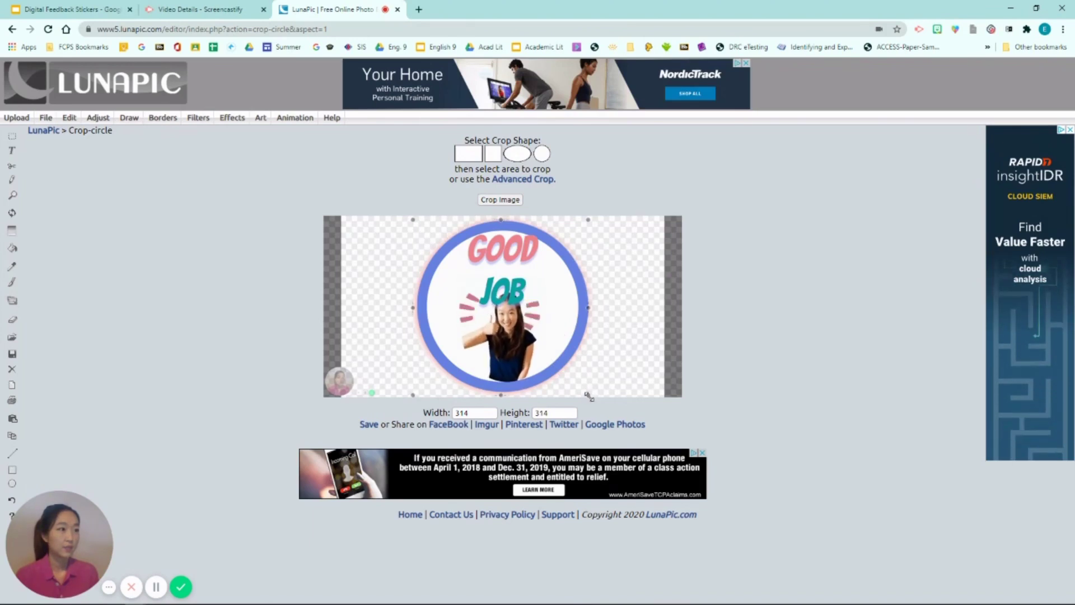
left_click_drag(588, 394, 591, 398)
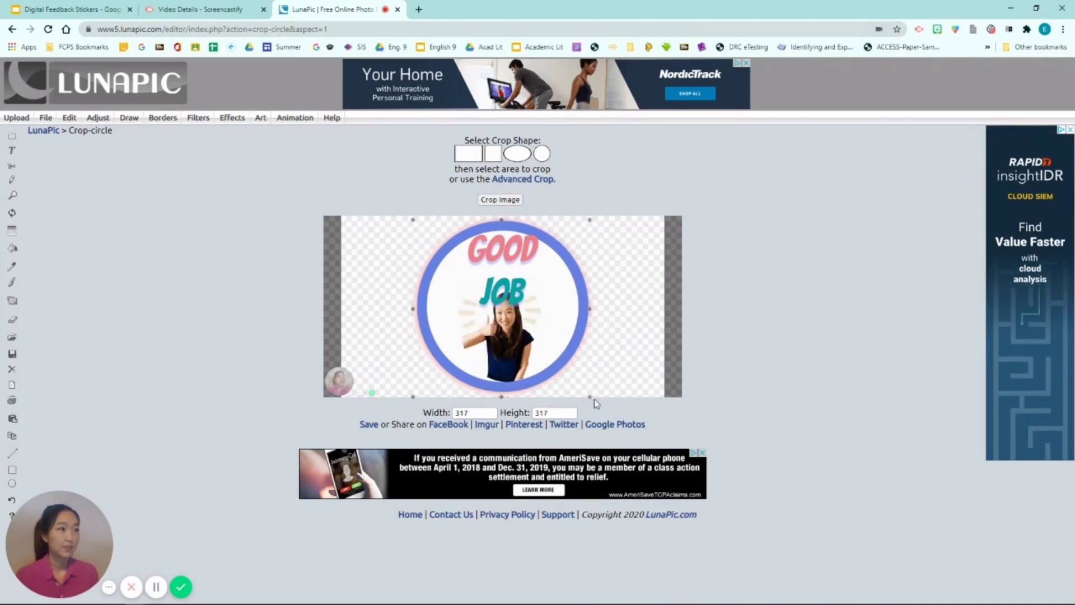
left_click(511, 200)
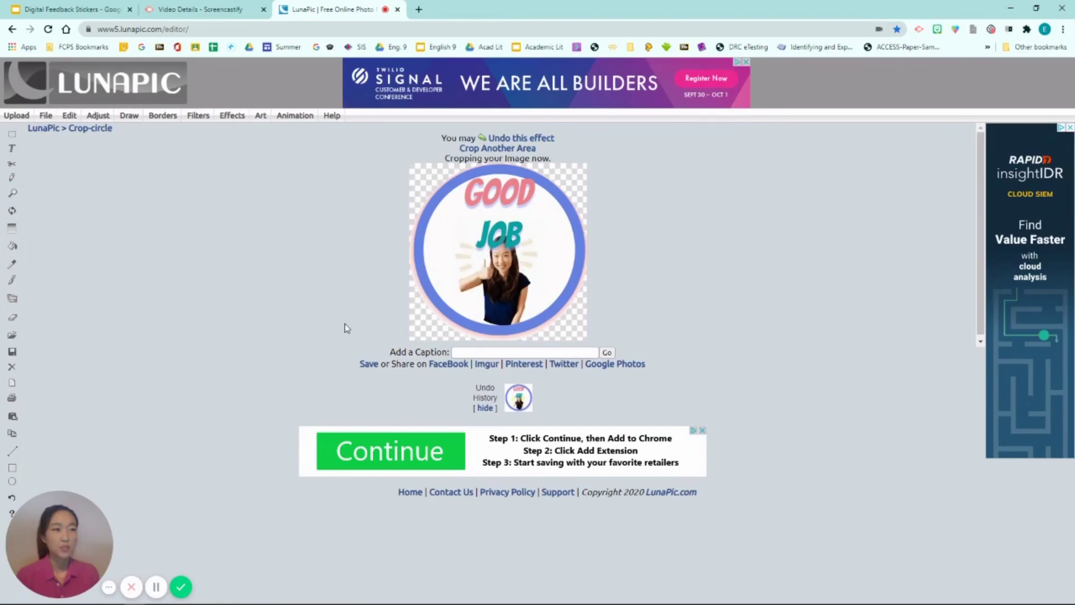
Download the circle-cropped GIF, drop it onto slide 9, and save the image to Keep.
left_click(369, 365)
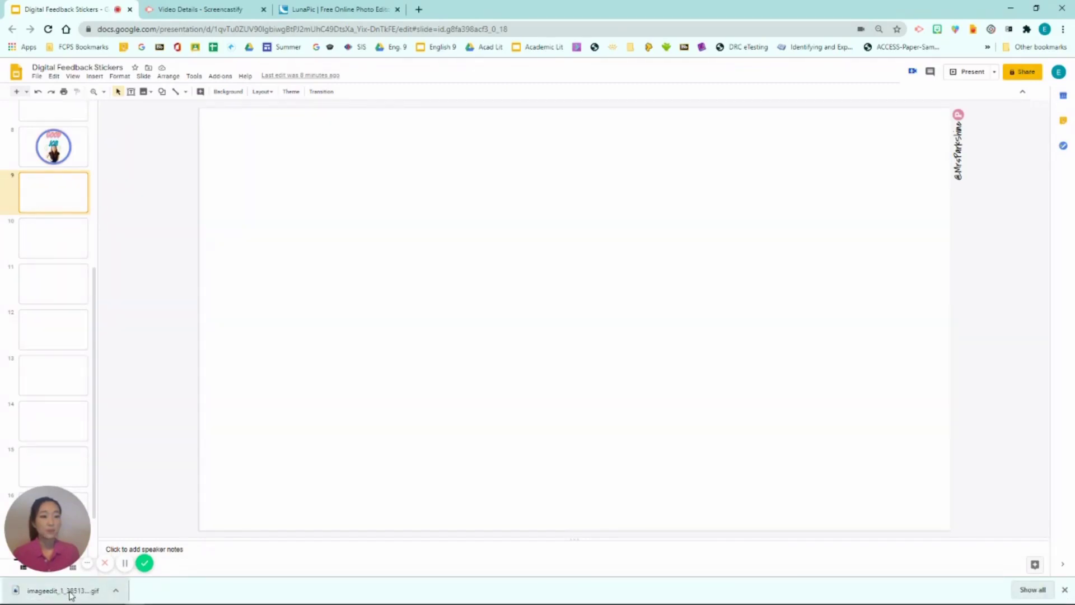
left_click_drag(67, 590, 554, 321)
left_click(693, 422)
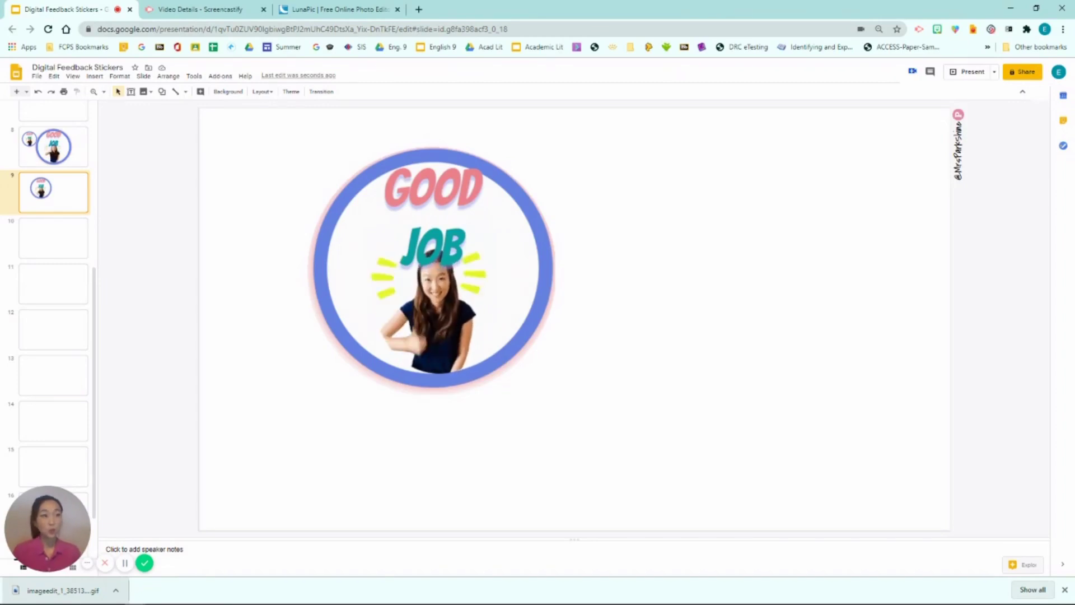
right_click(480, 274)
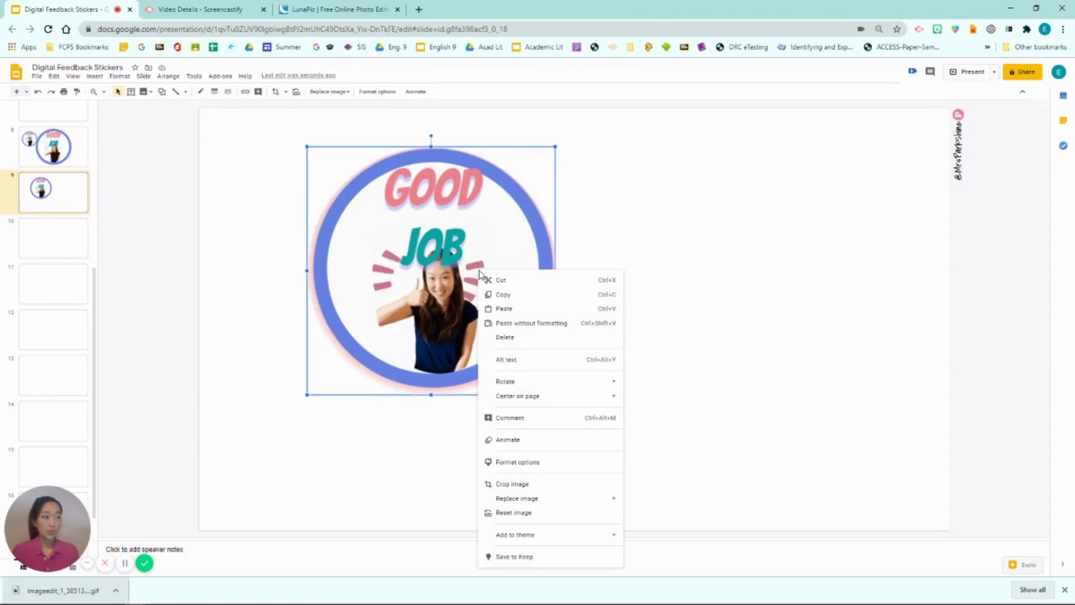
left_click(571, 557)
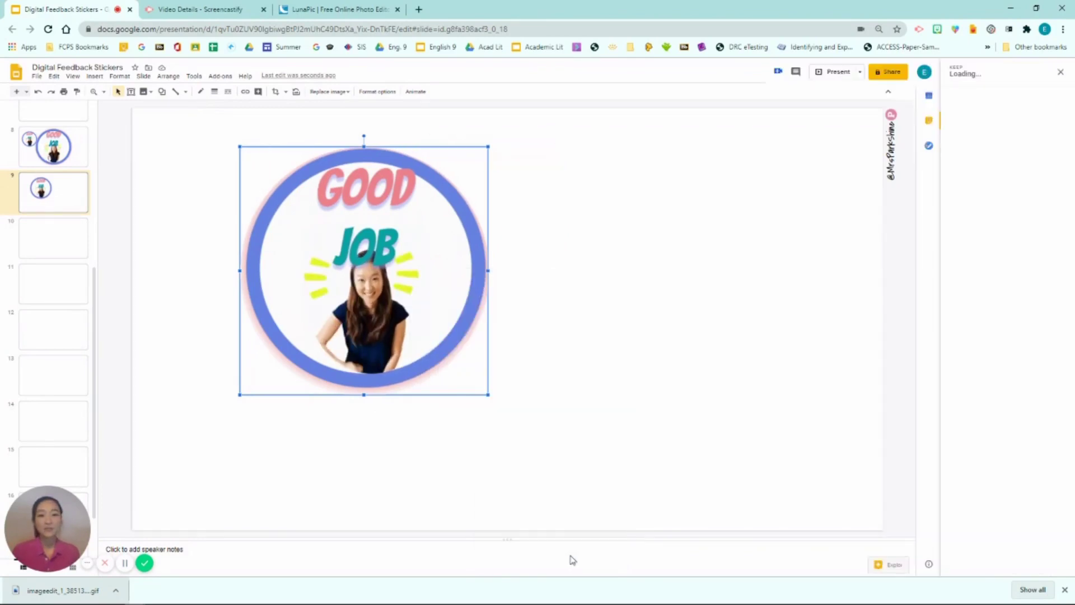